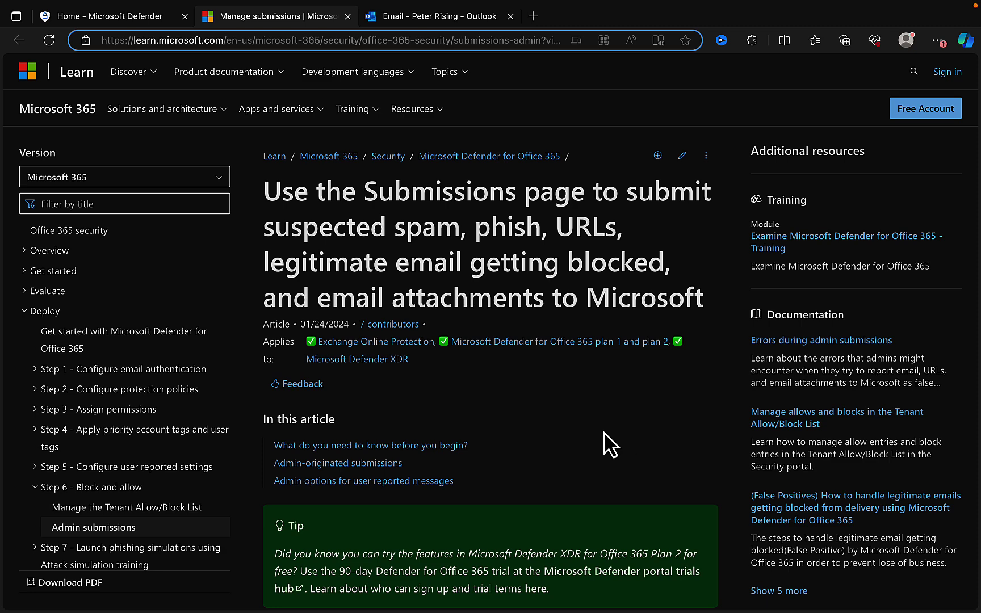
# - Scroll down the Microsoft Learn admin submissions article to the admin submission types
pyautogui.scroll(-3, 582, 457)
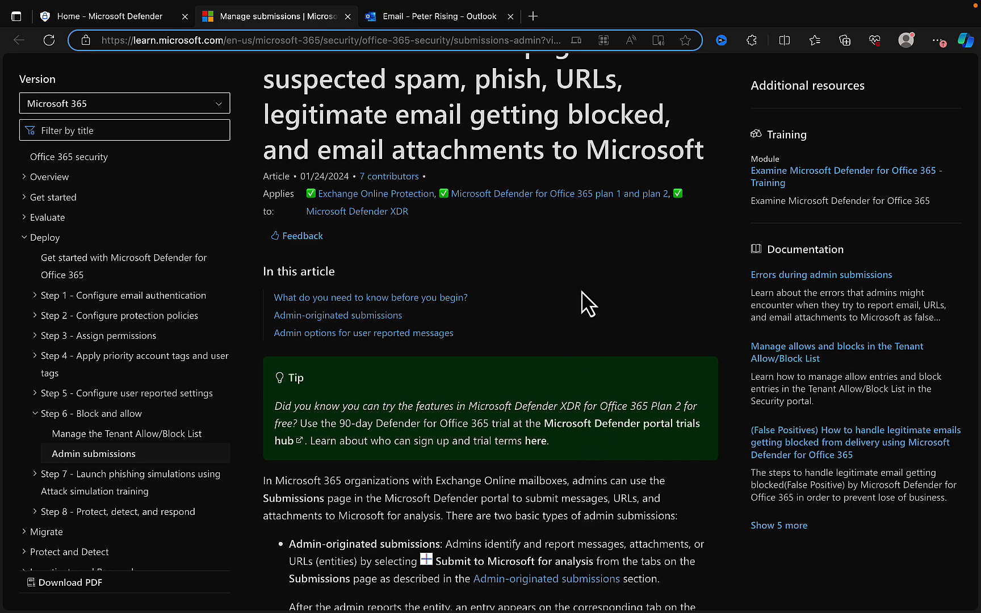
pyautogui.scroll(-2, 582, 292)
pyautogui.scroll(-4, 585, 301)
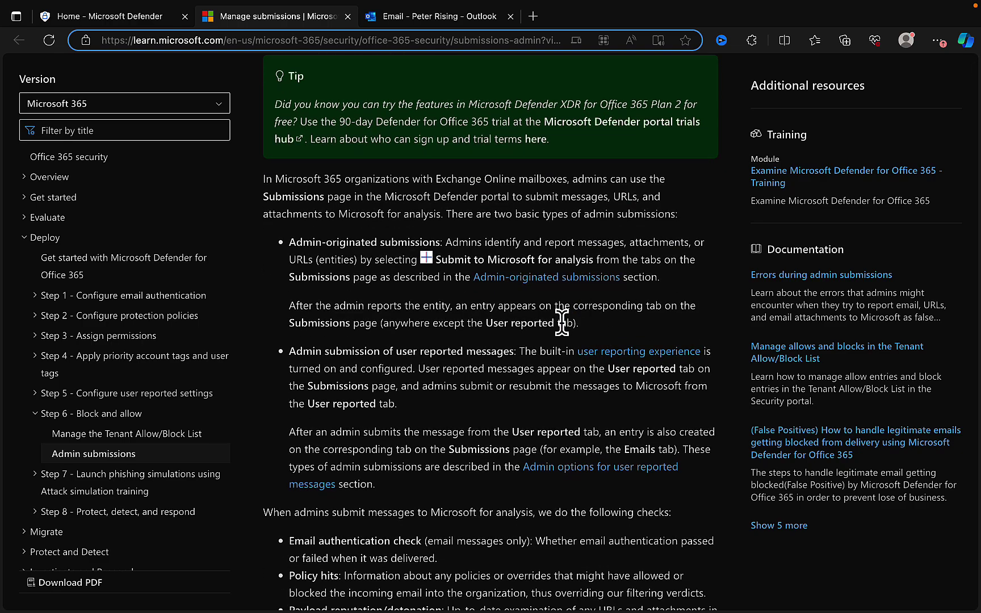
pyautogui.scroll(-1, 562, 321)
pyautogui.scroll(-2, 562, 320)
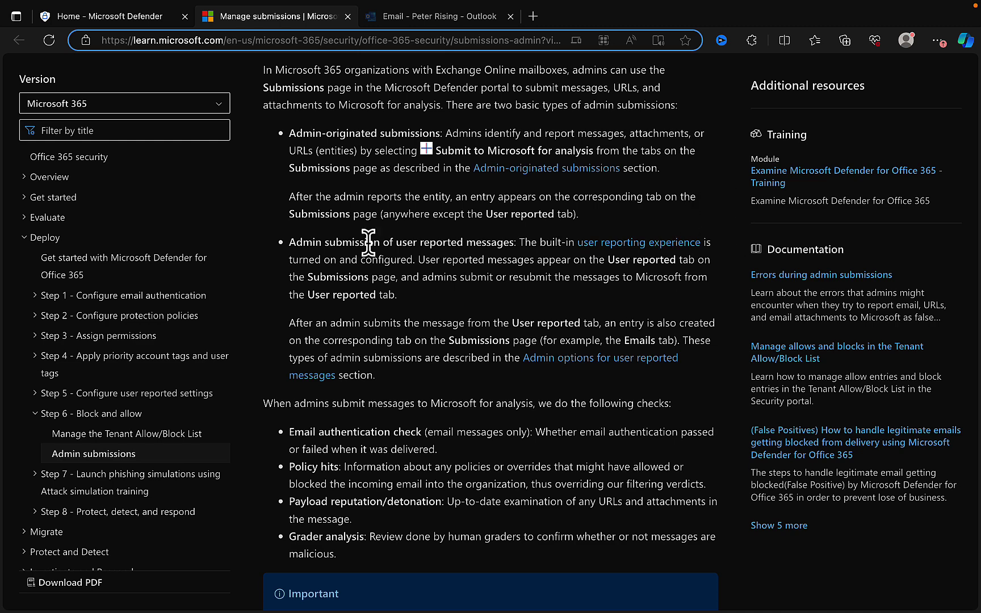
# - From the Defender home page, open Actions & submissions > Submissions and view the User reported tab
pyautogui.click(117, 18)
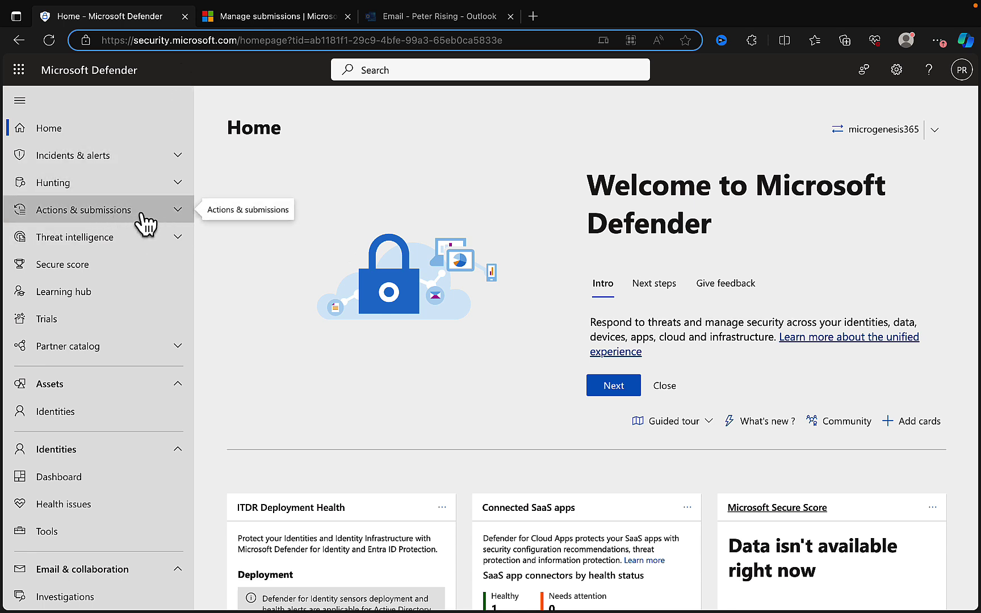
pyautogui.click(178, 211)
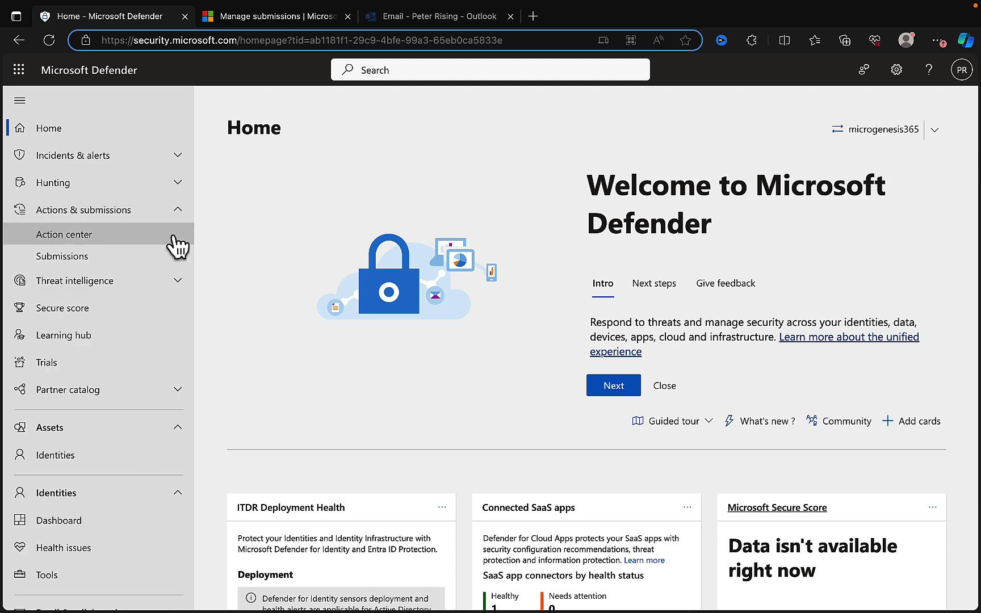
pyautogui.click(108, 260)
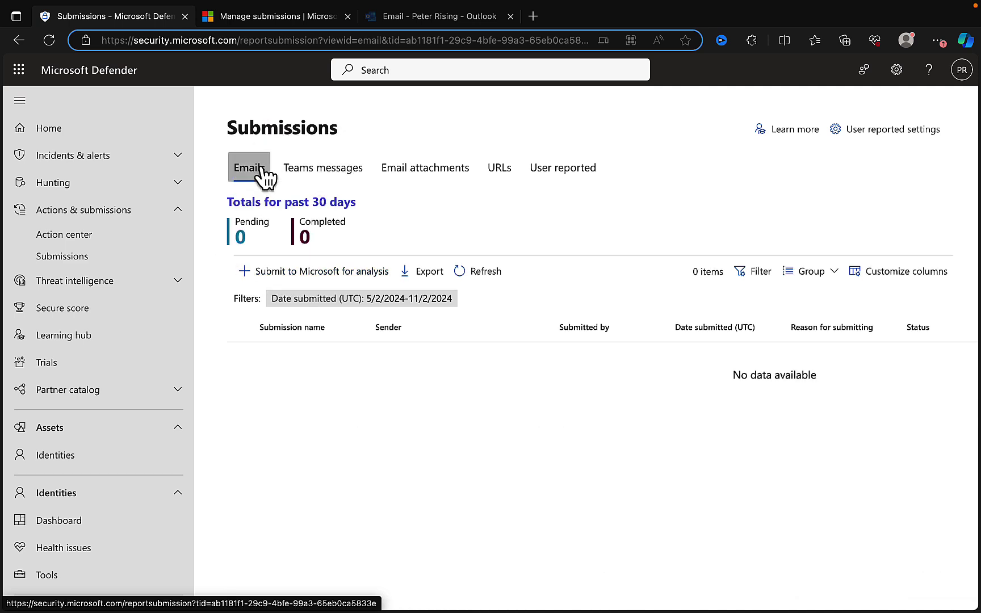
pyautogui.click(20, 101)
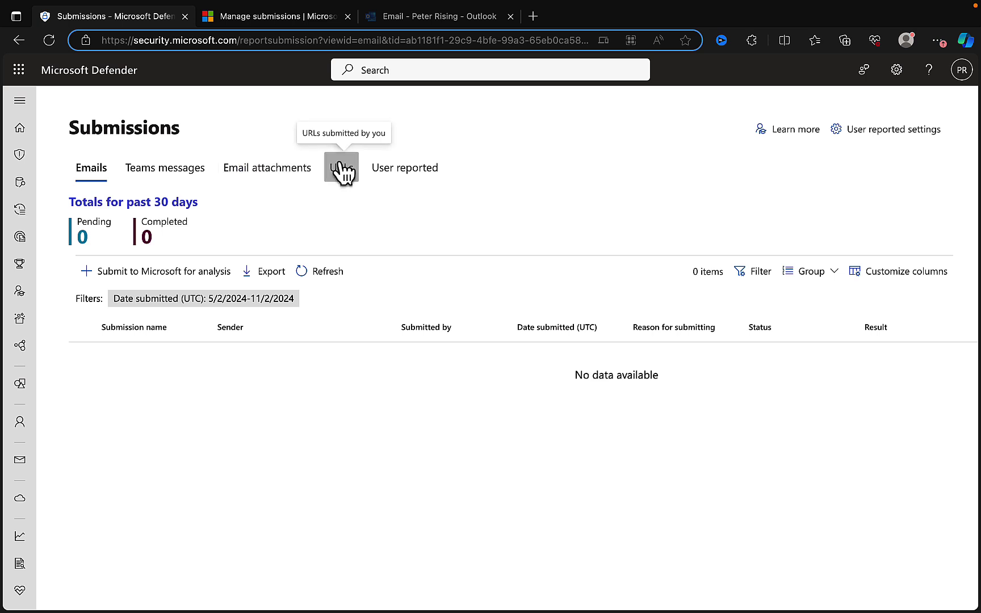
pyautogui.click(402, 176)
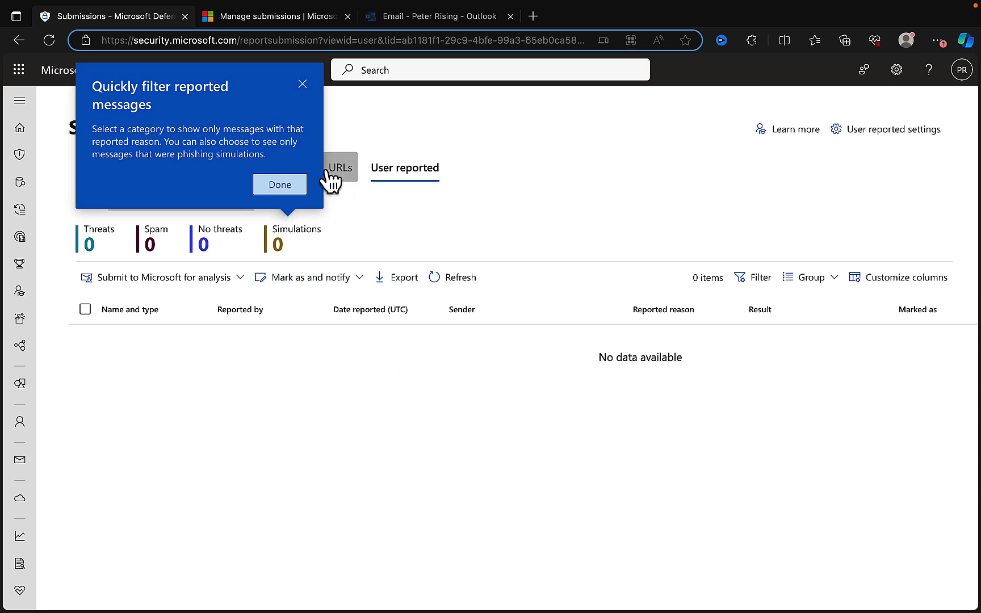
pyautogui.click(295, 193)
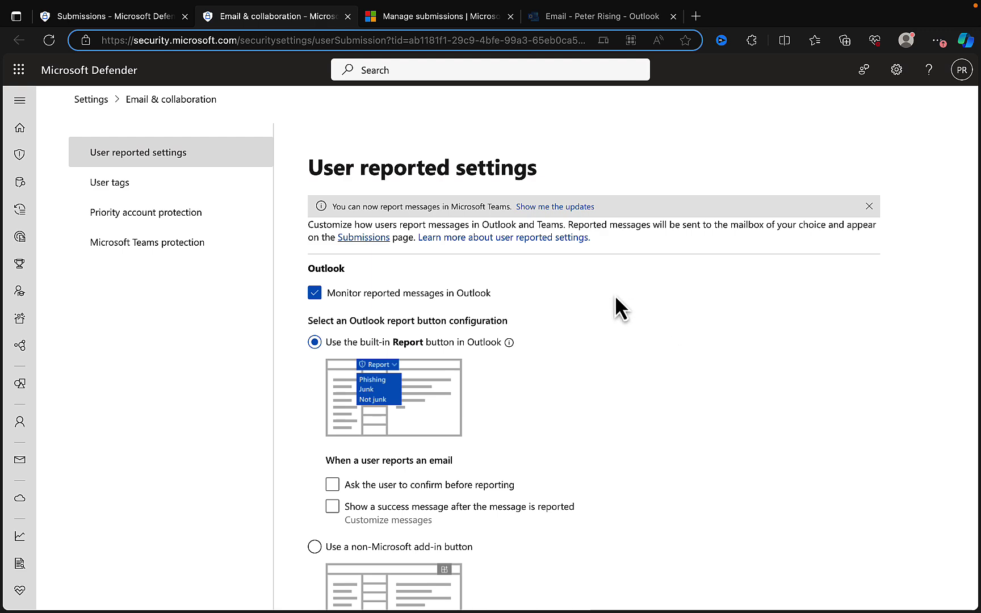
# - In User reported settings, turn on 'Ask the user to confirm before reporting'
pyautogui.scroll(-1, 619, 335)
pyautogui.scroll(-2, 620, 338)
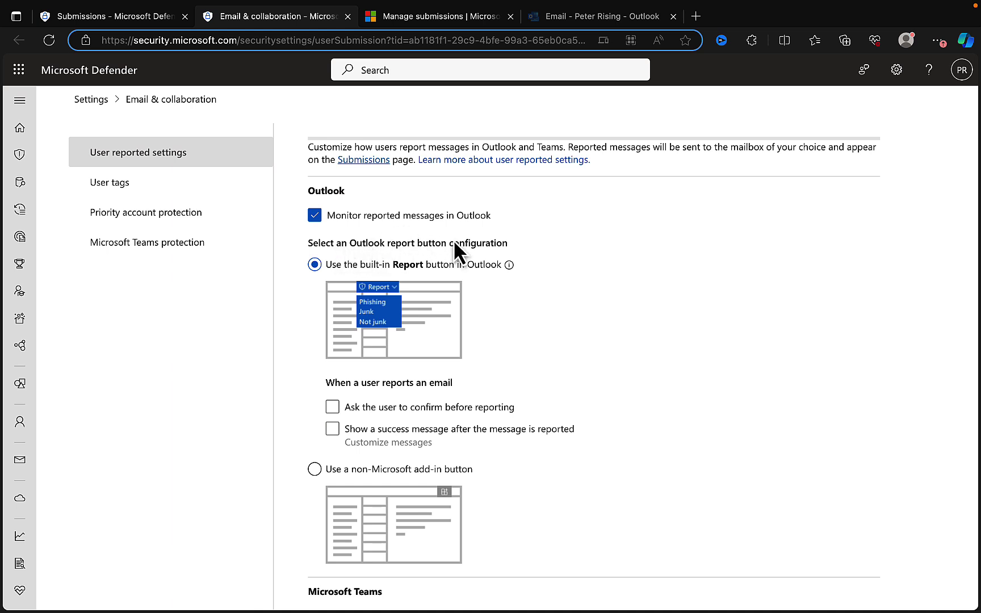
pyautogui.scroll(-2, 570, 277)
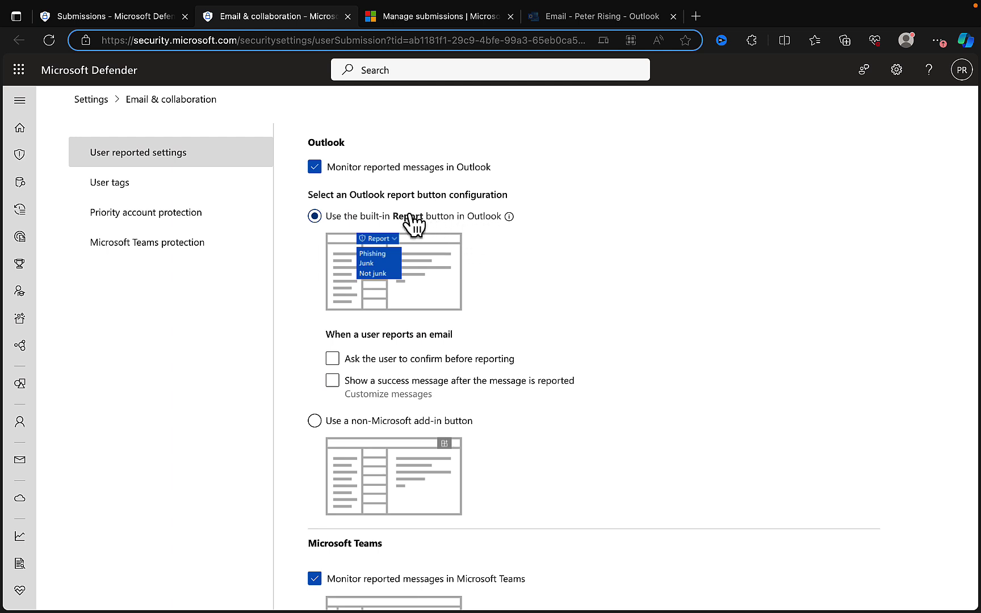
pyautogui.scroll(-2, 593, 309)
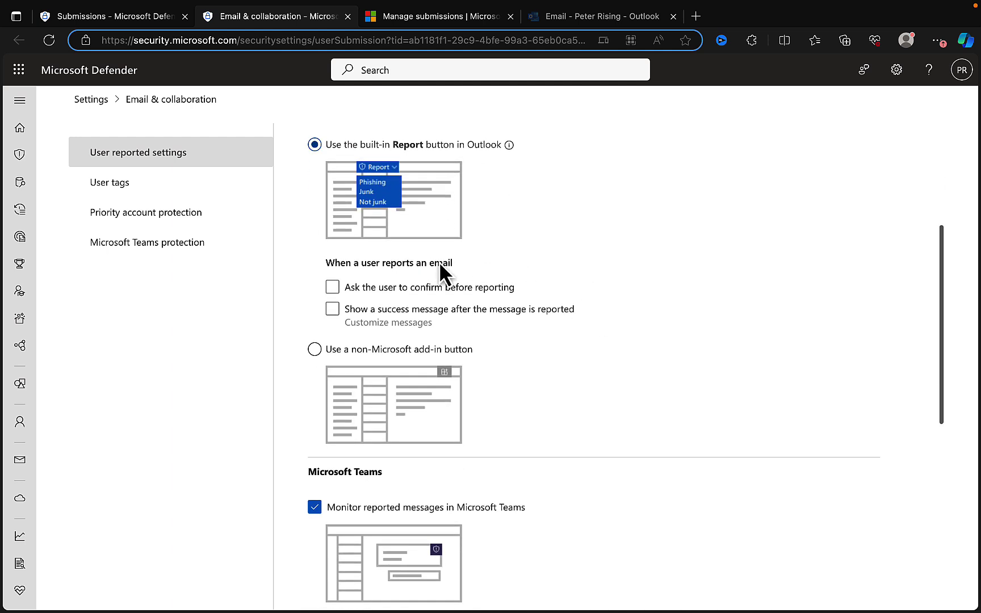
pyautogui.click(344, 288)
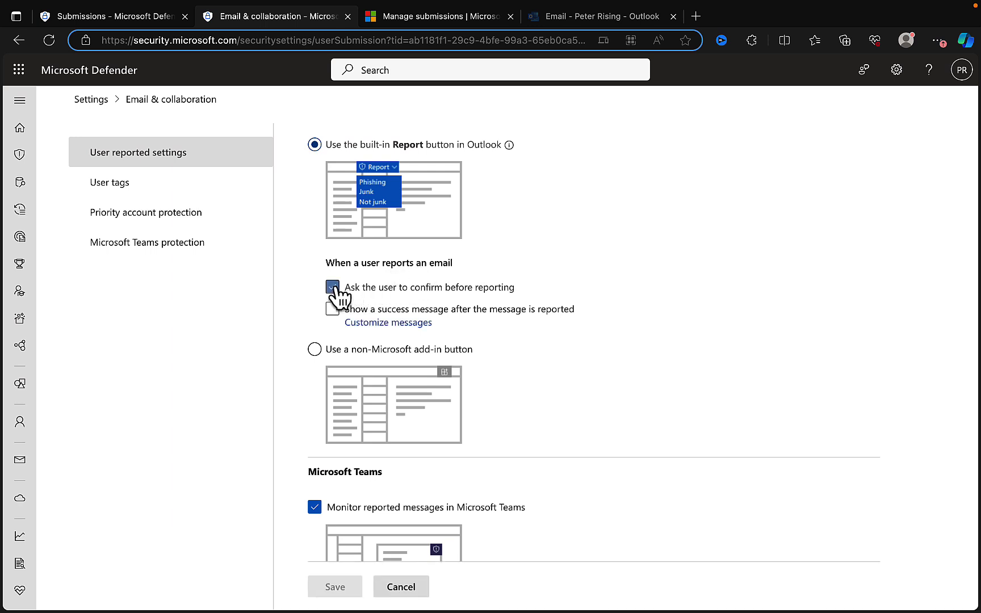
# - Turn on 'Show a success message after the message is reported' and review the remaining settings
pyautogui.scroll(-1, 596, 284)
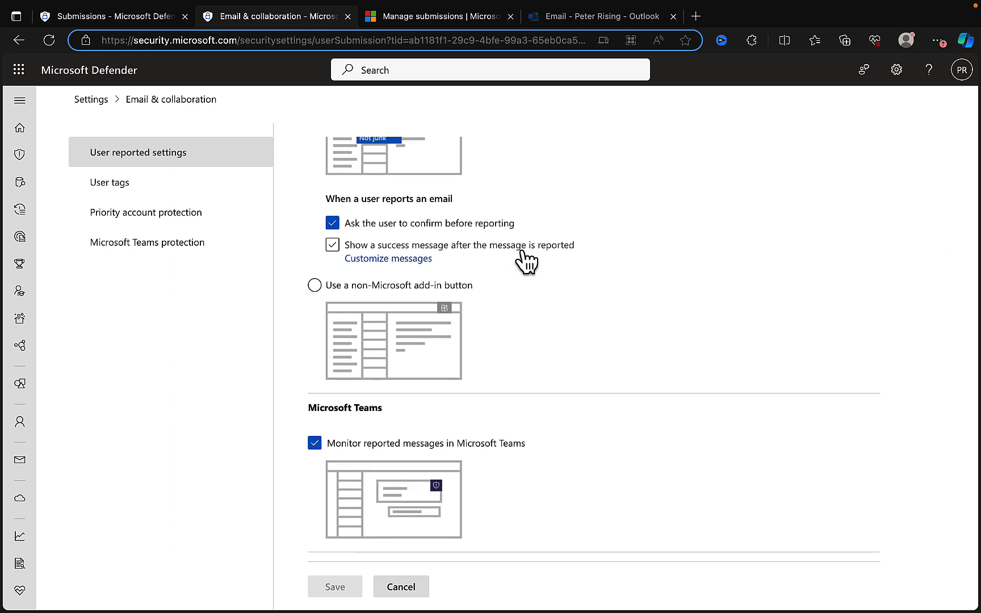
pyautogui.click(334, 245)
pyautogui.scroll(1, 649, 287)
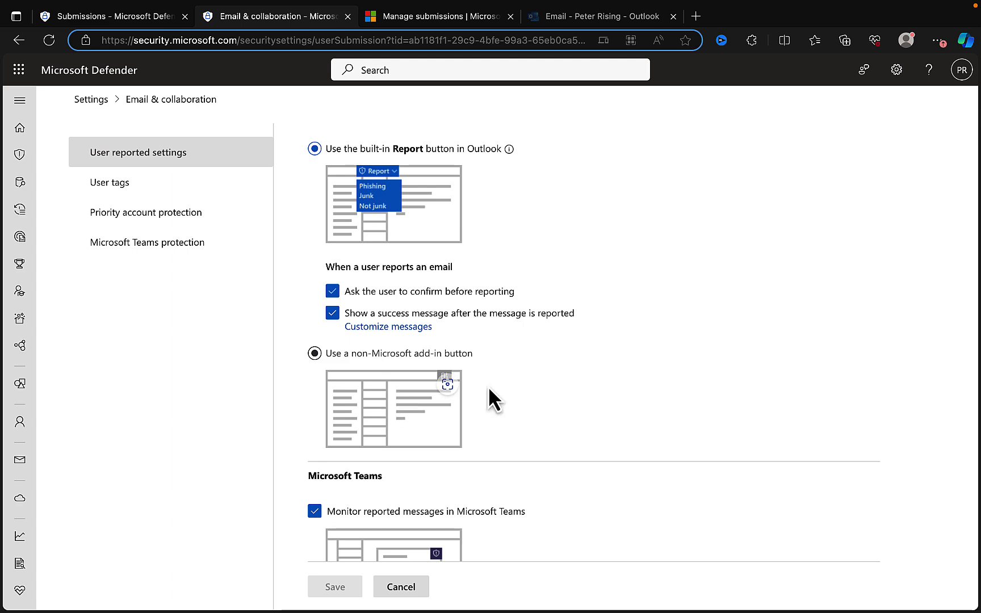
pyautogui.scroll(-2, 566, 400)
pyautogui.scroll(2, 565, 392)
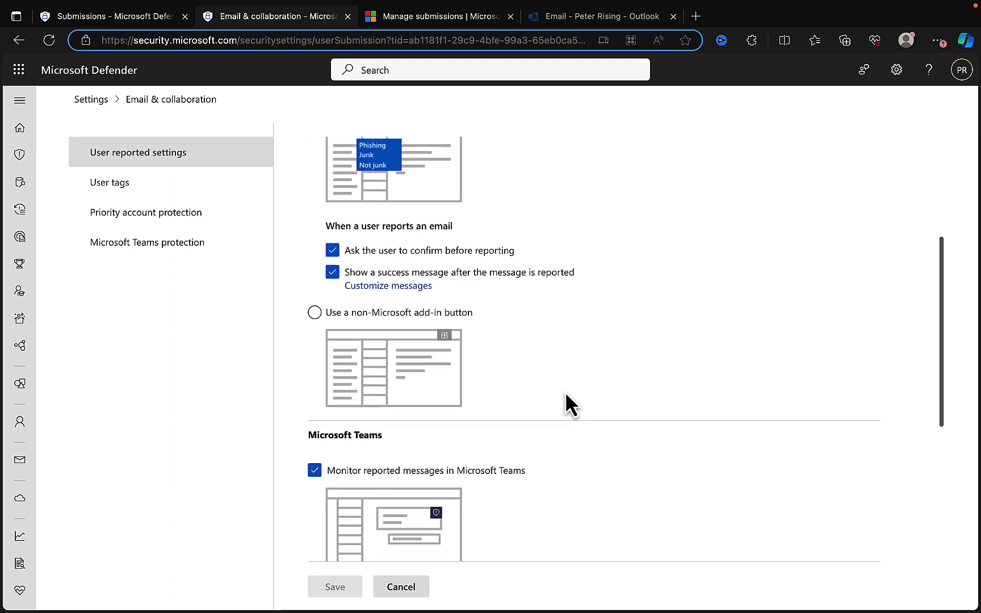
pyautogui.scroll(-5, 567, 398)
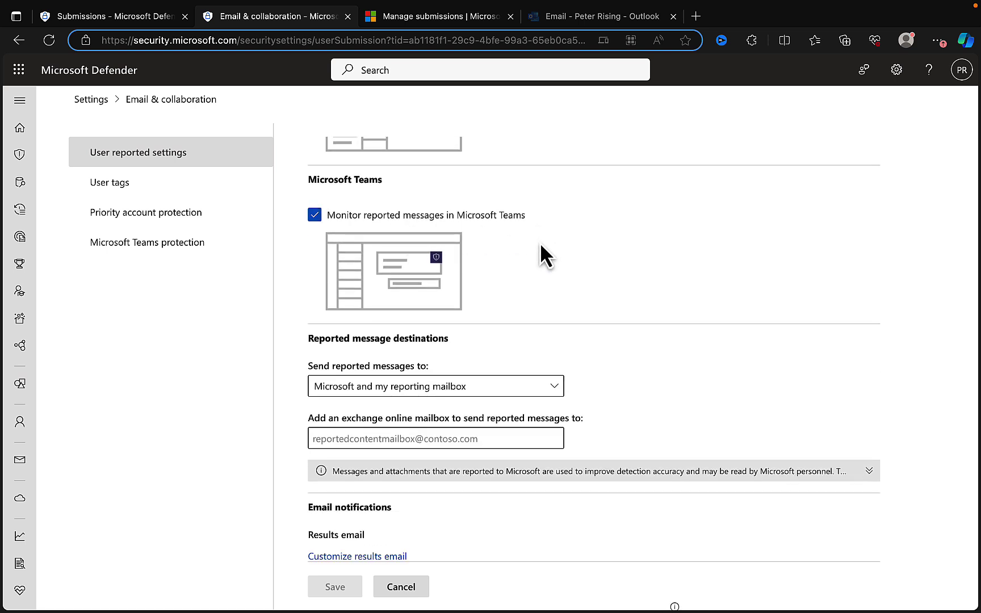
pyautogui.scroll(-1, 648, 338)
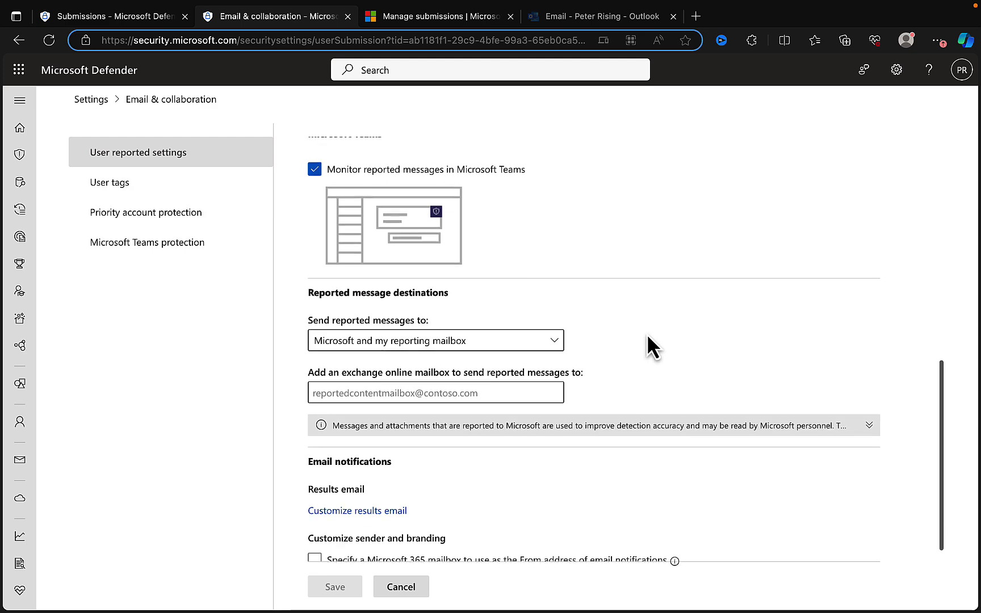
pyautogui.scroll(-1, 648, 336)
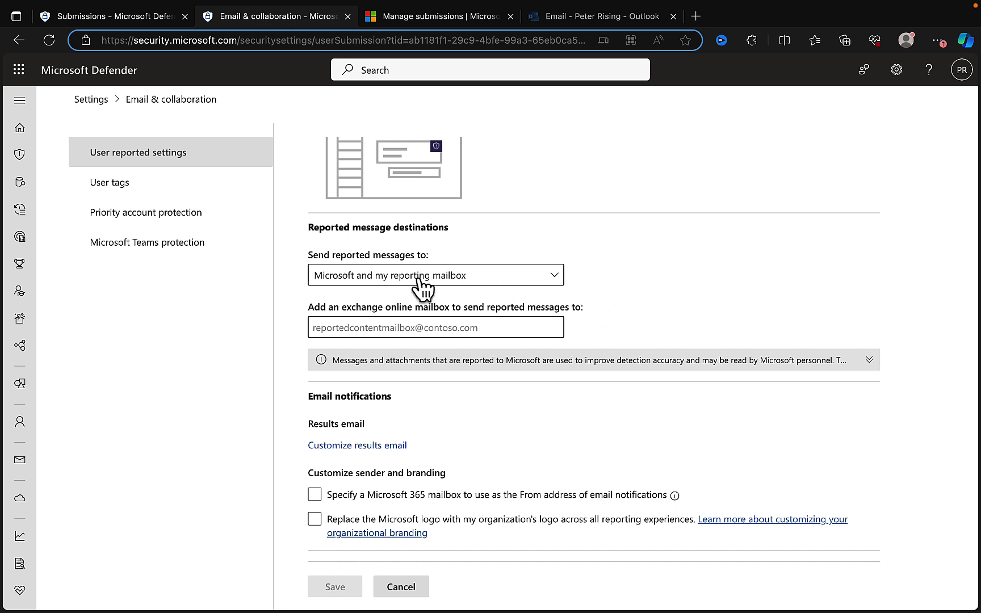
pyautogui.click(552, 276)
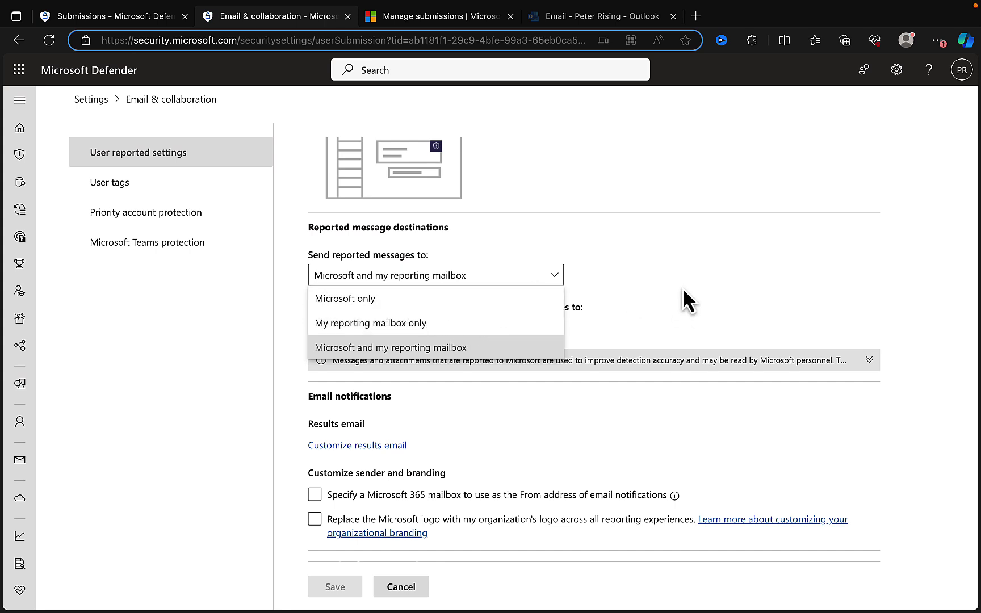
pyautogui.press('Escape')
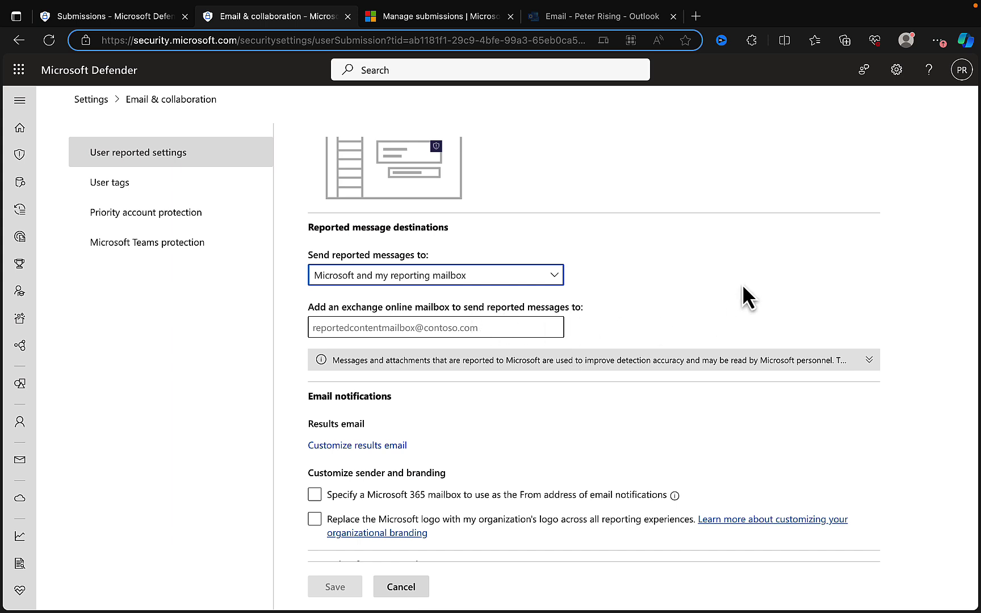
pyautogui.scroll(-2, 742, 281)
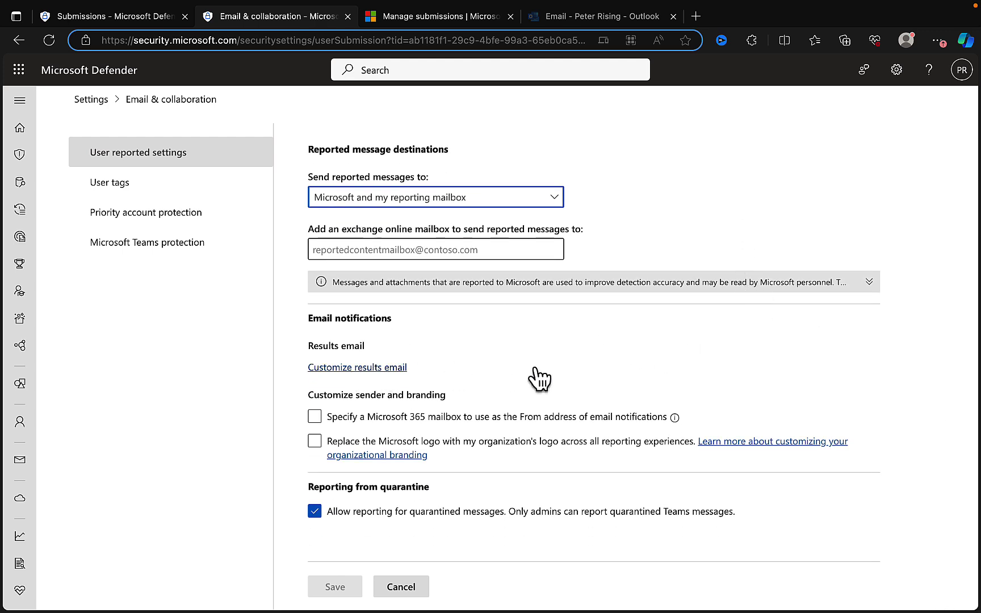
pyautogui.click(384, 370)
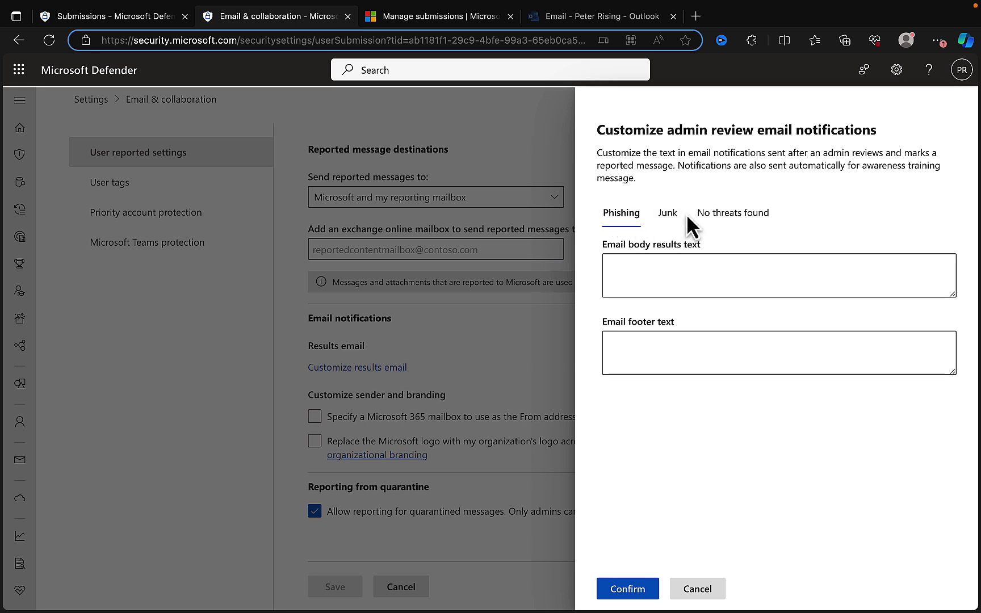
pyautogui.click(668, 214)
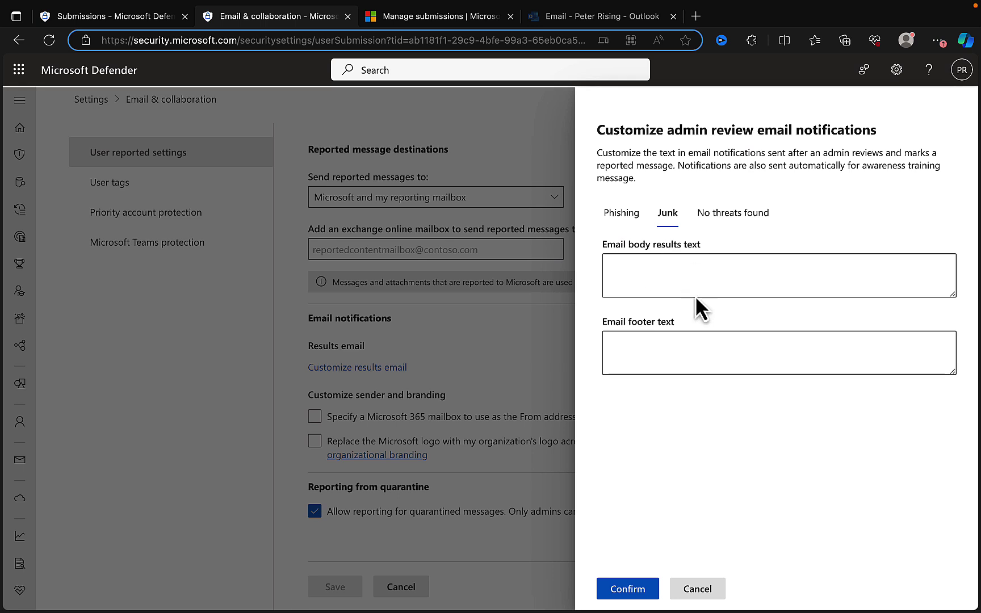
pyautogui.click(706, 588)
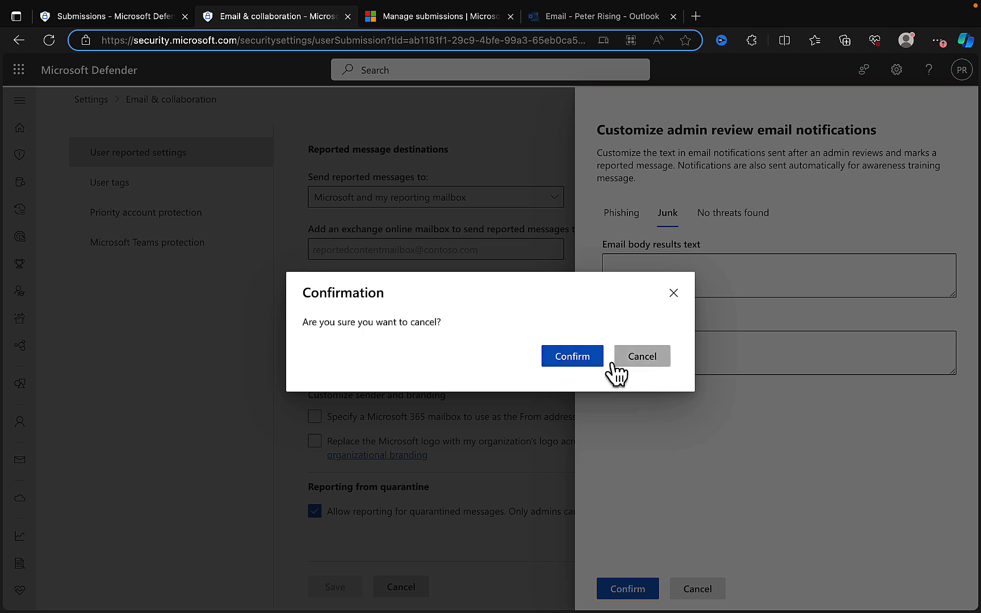
pyautogui.click(589, 361)
pyautogui.click(567, 440)
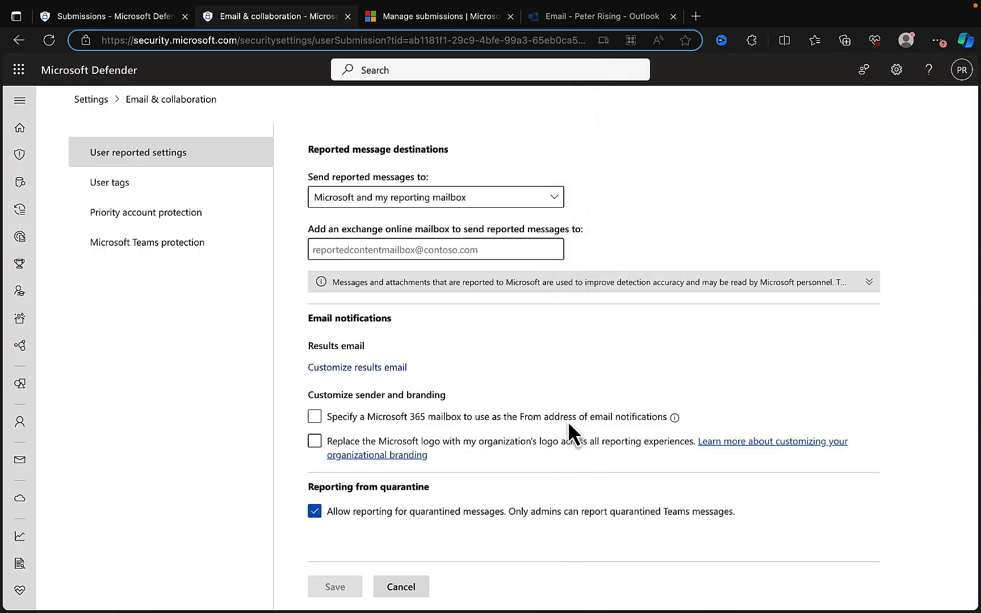
pyautogui.click(435, 413)
pyautogui.click(537, 420)
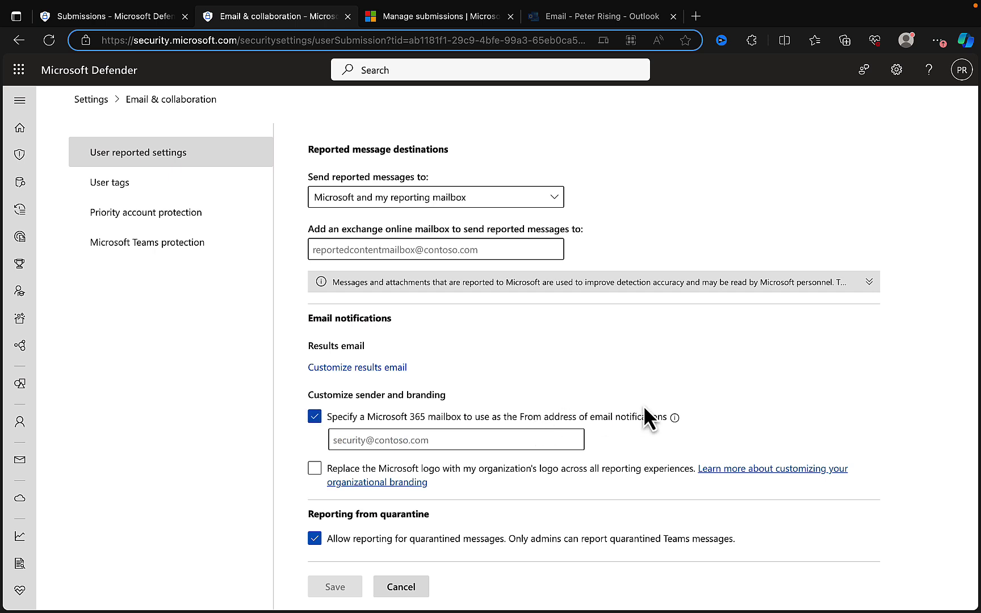
pyautogui.scroll(-1, 645, 408)
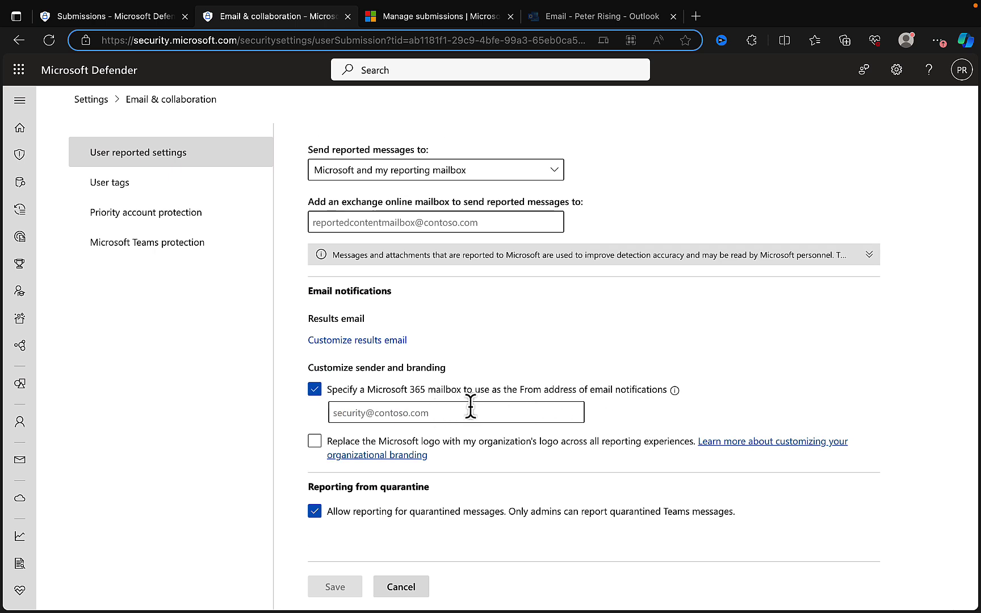
pyautogui.moveTo(676, 399)
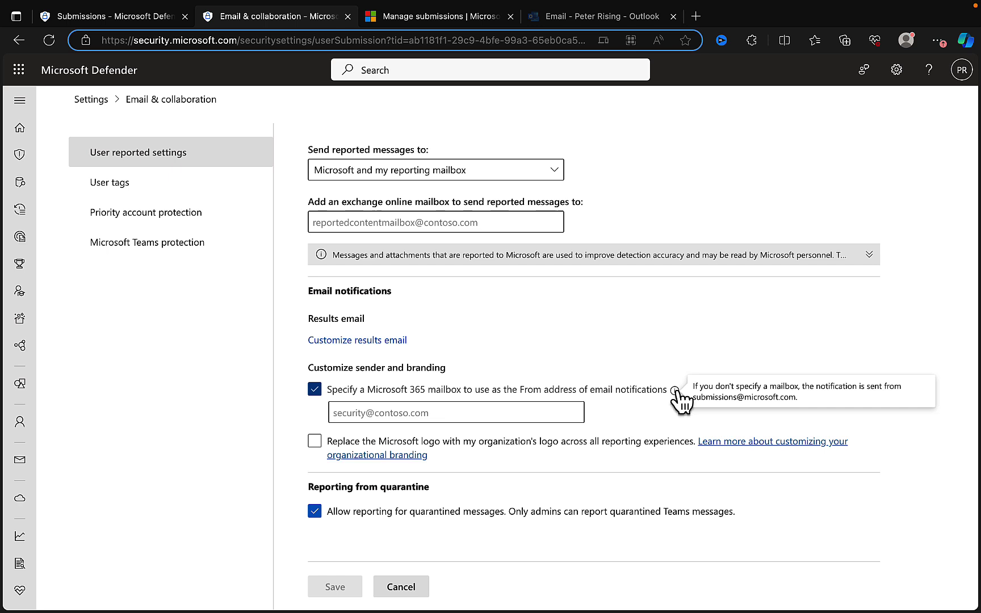
pyautogui.click(316, 391)
pyautogui.click(314, 441)
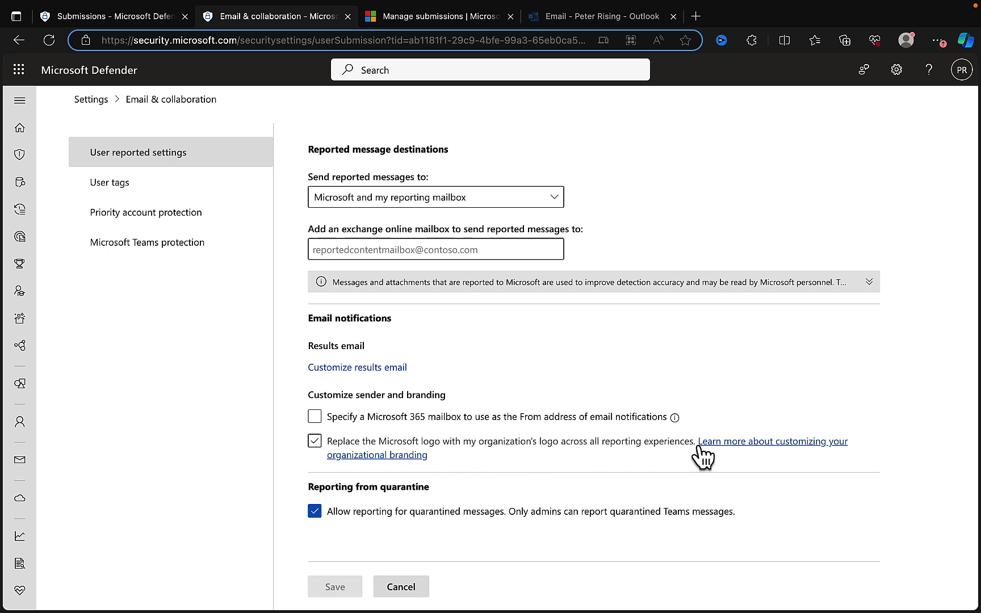
pyautogui.click(561, 451)
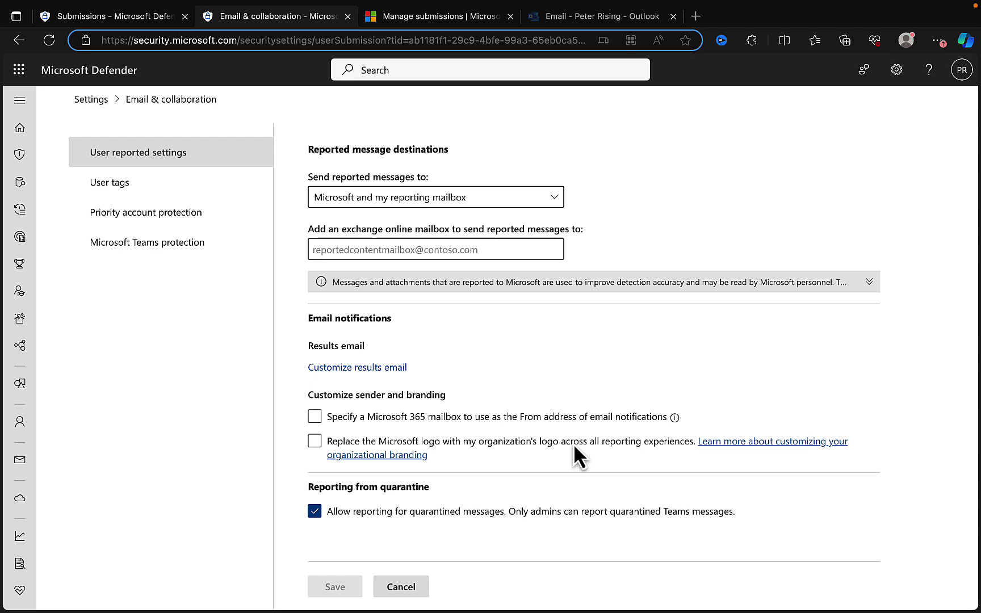
pyautogui.scroll(10, 550, 366)
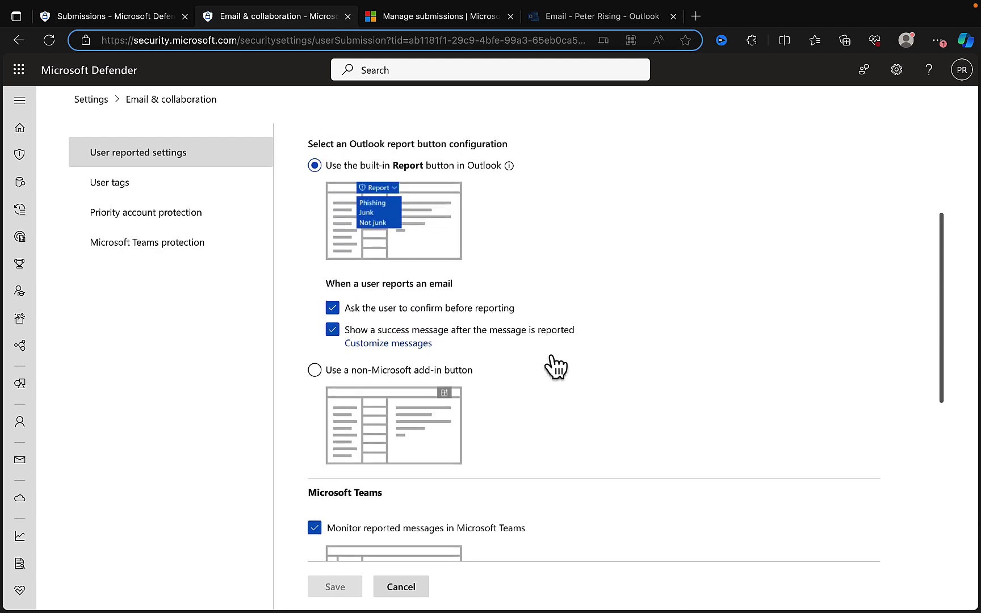
pyautogui.scroll(3, 551, 366)
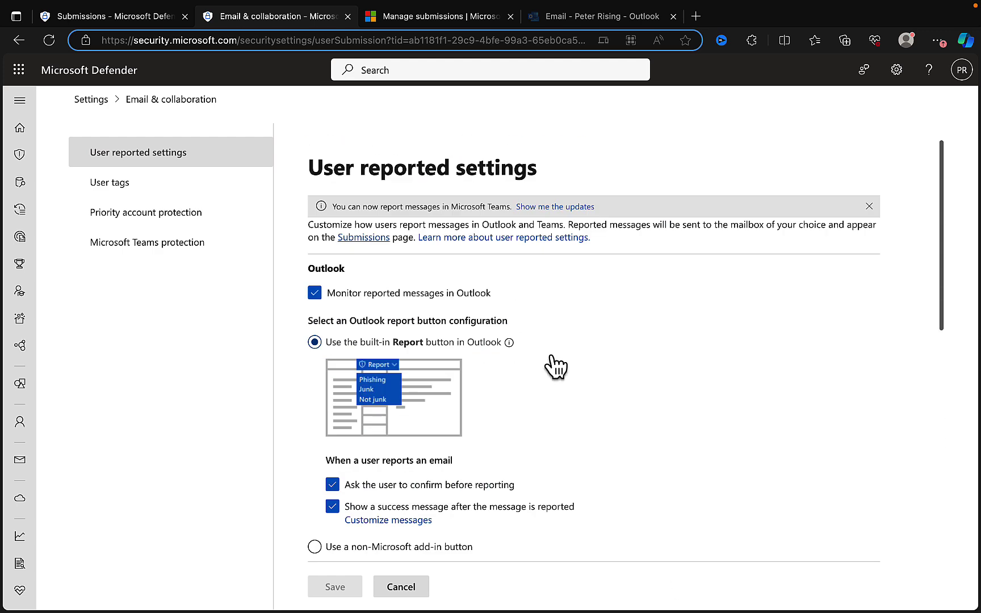
# - Open the User tags settings and read the Priority Account Protection introduction
pyautogui.click(114, 191)
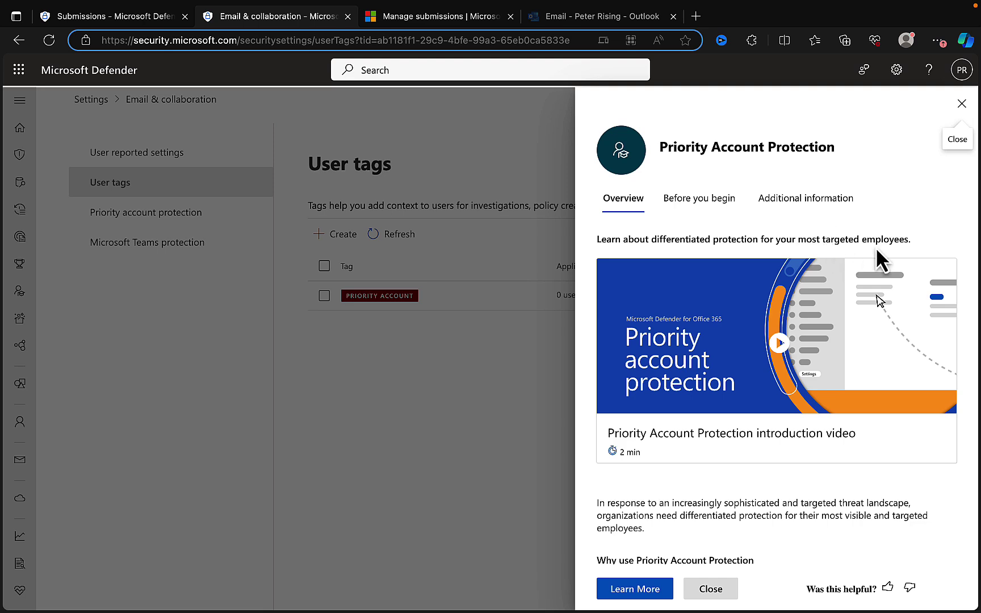
pyautogui.scroll(-2, 913, 446)
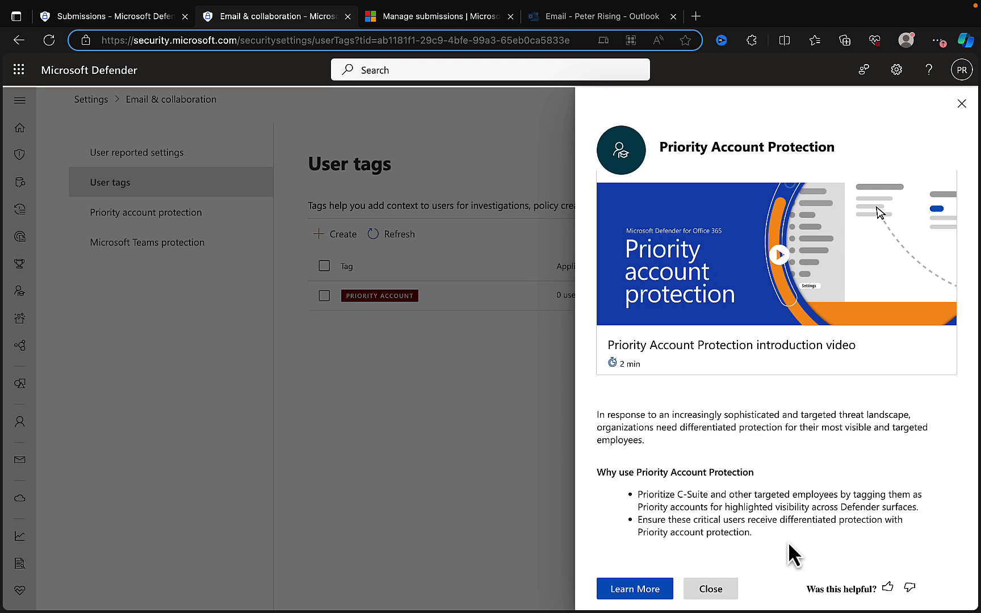
pyautogui.scroll(2, 792, 554)
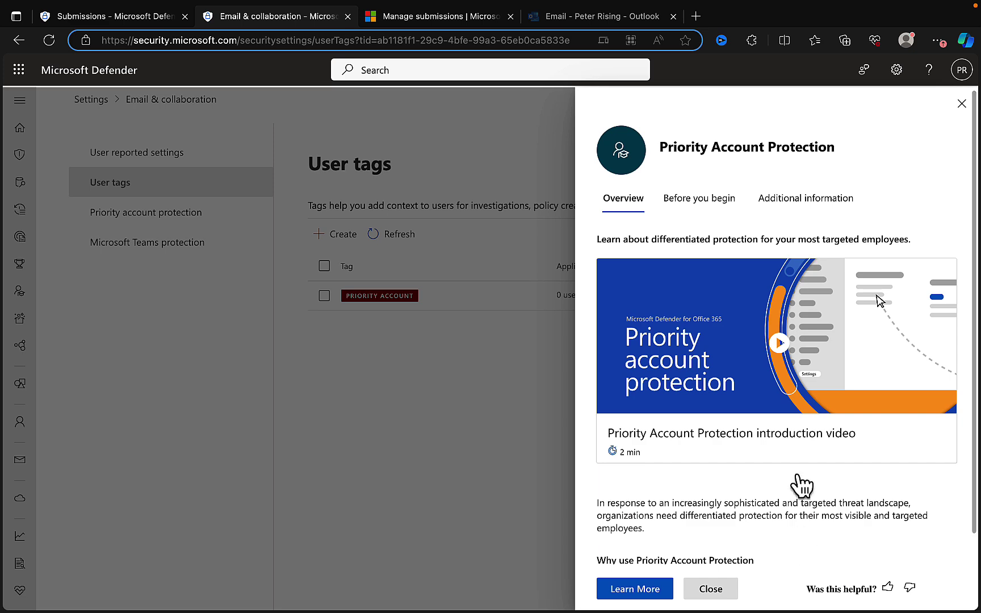
# - Read the Before you begin guidance and the Additional information documentation and blog links
pyautogui.click(704, 200)
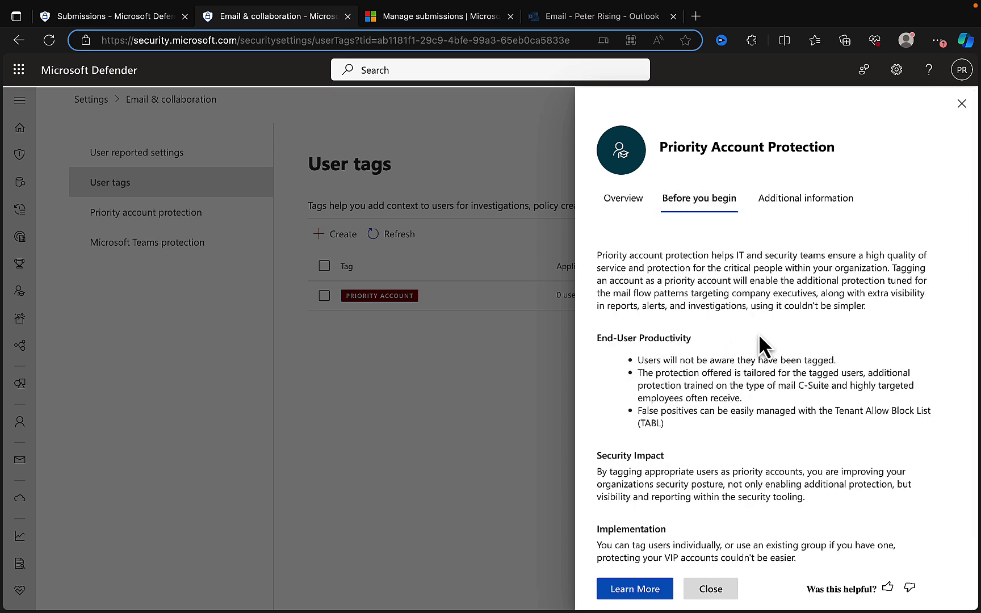
pyautogui.scroll(-1, 824, 366)
pyautogui.scroll(-3, 824, 368)
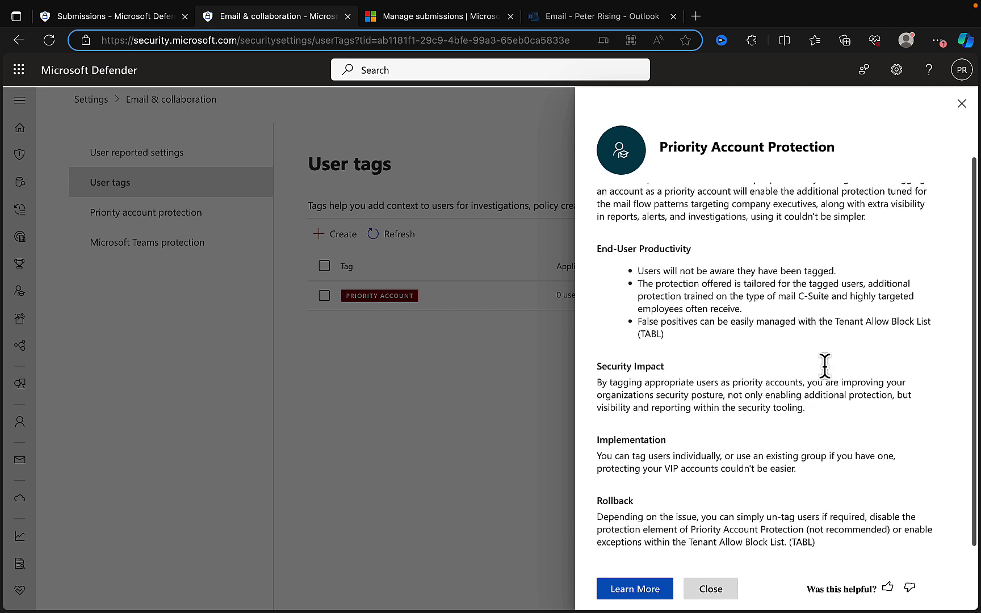
pyautogui.scroll(-1, 826, 371)
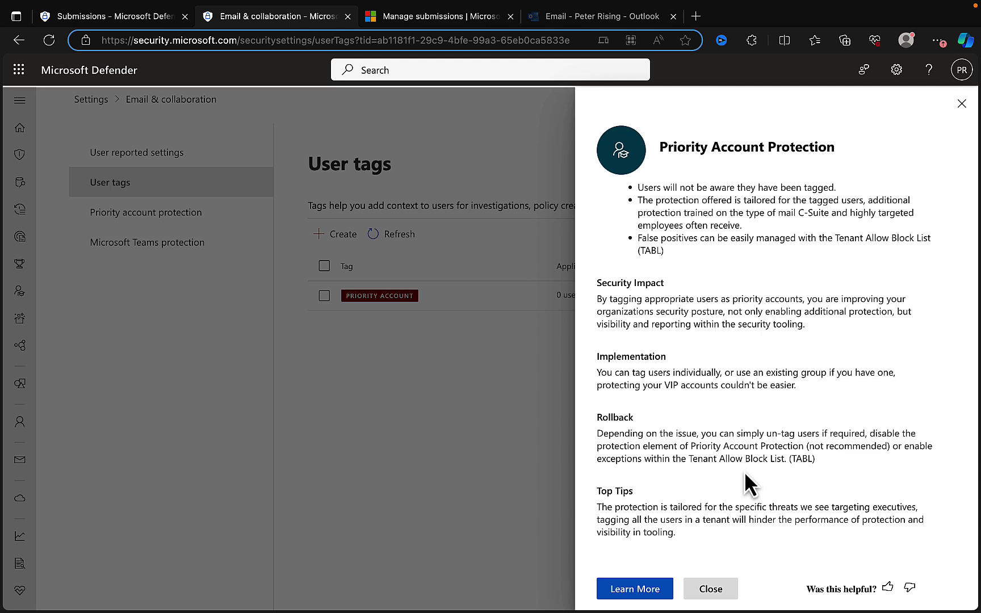
pyautogui.scroll(4, 784, 455)
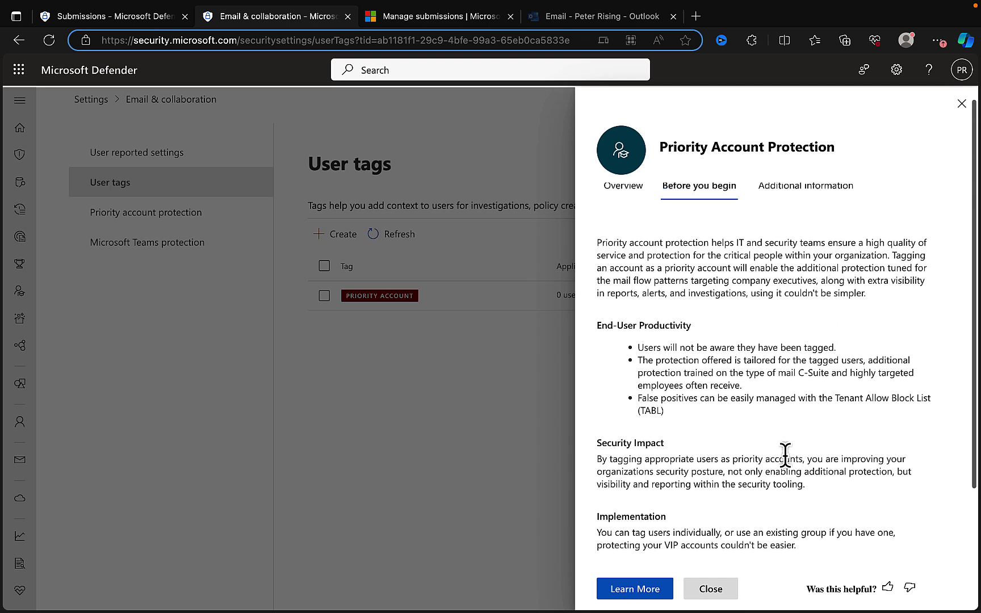
pyautogui.click(800, 211)
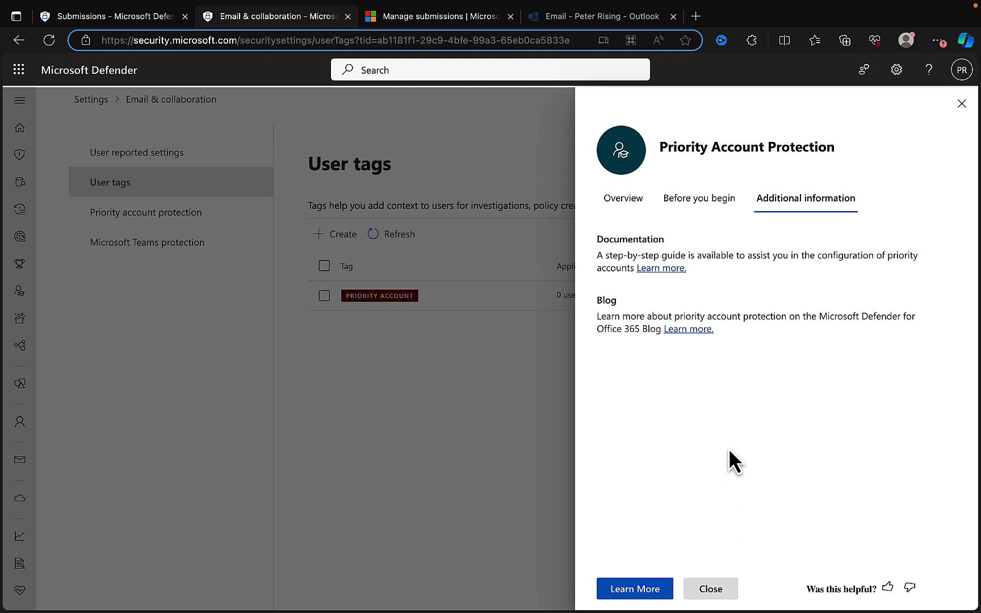
# - Close the introduction and open the Priority account tag's Add members page, cancelling without changes
pyautogui.click(711, 590)
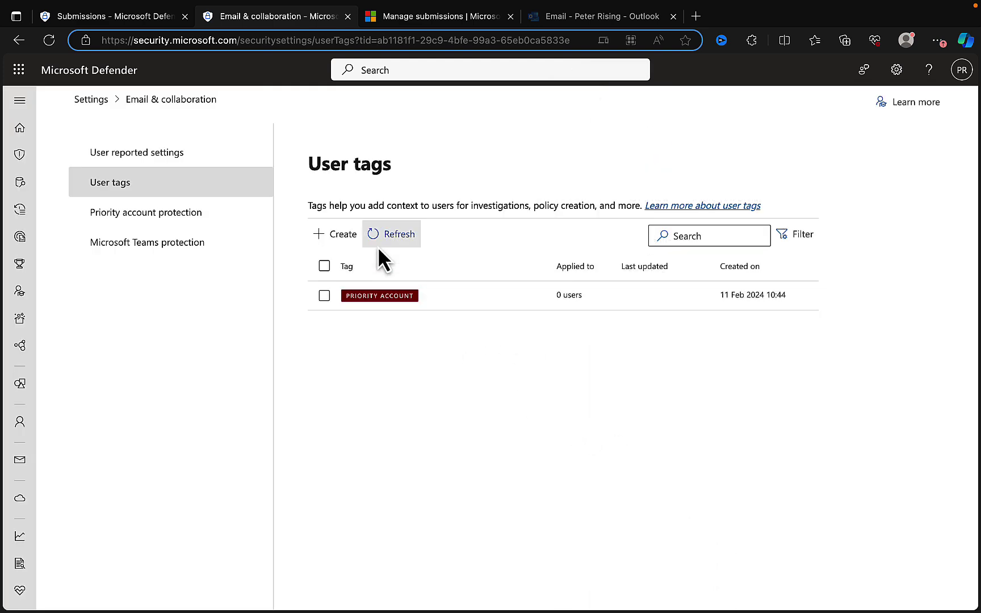
pyautogui.click(367, 298)
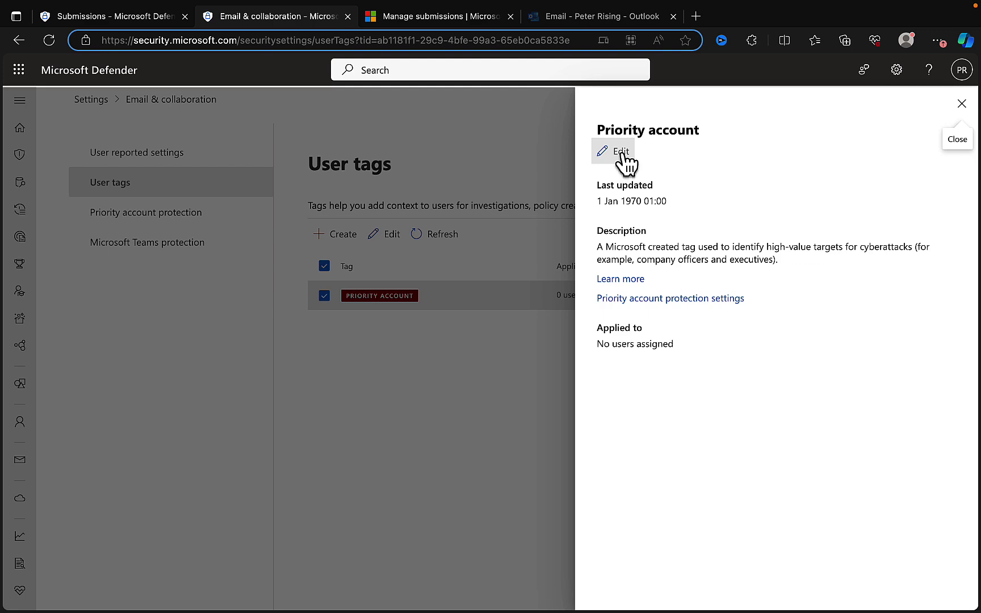
pyautogui.click(621, 152)
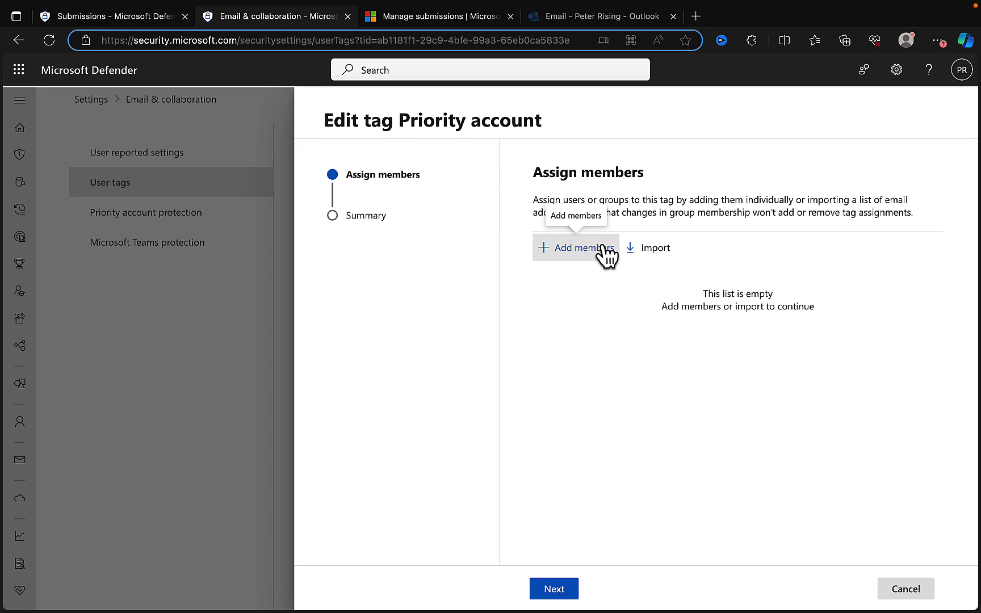
pyautogui.click(576, 253)
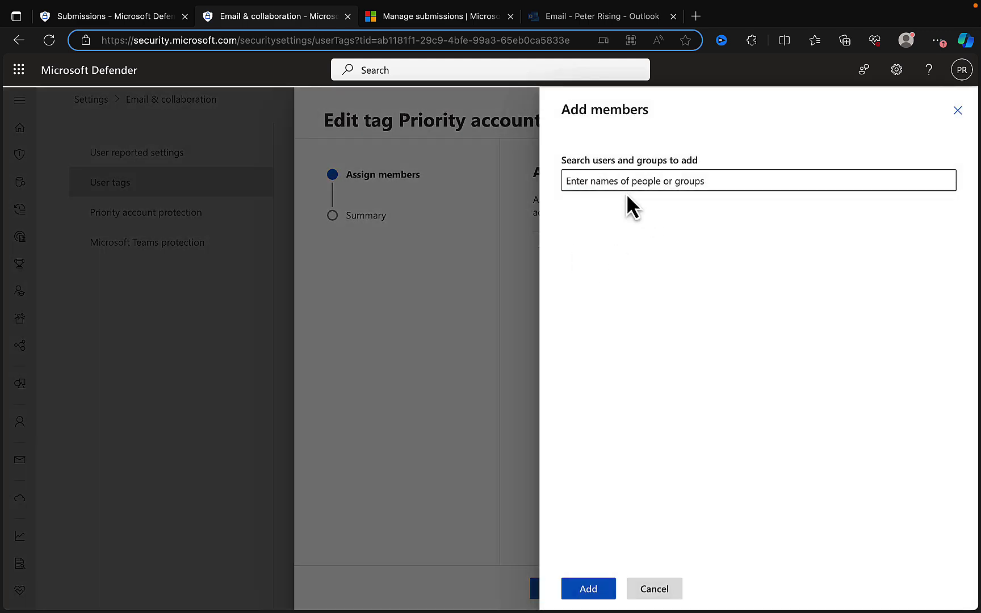
pyautogui.click(653, 593)
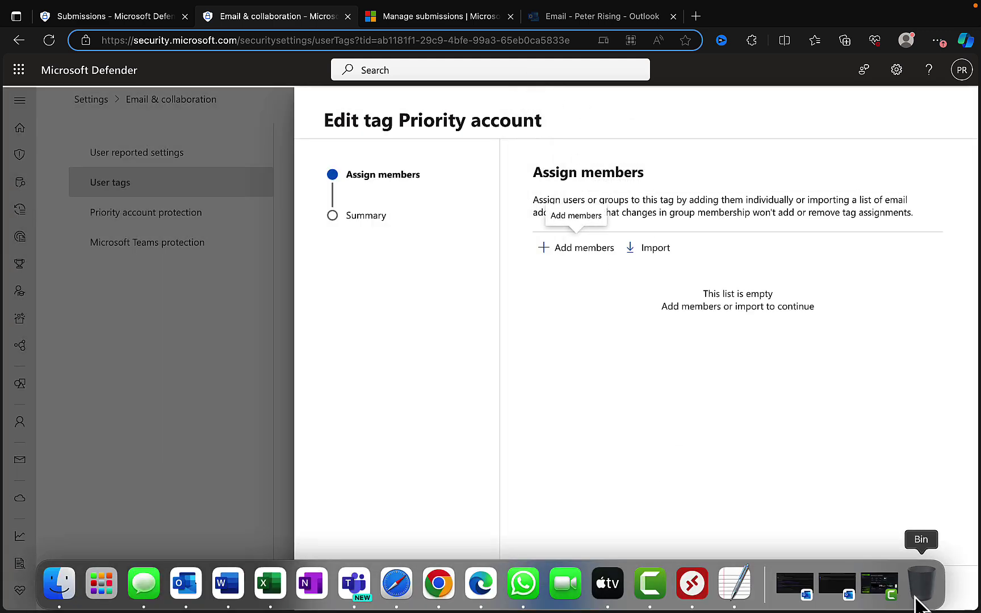
pyautogui.click(907, 593)
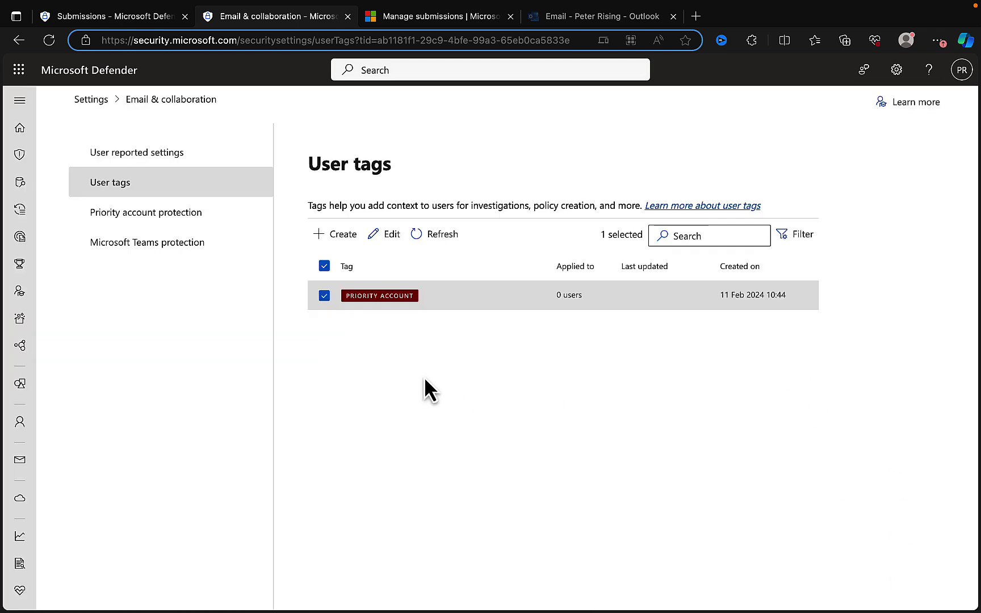
# - Start a new user tag, cancel it, and open Priority account protection
pyautogui.click(341, 236)
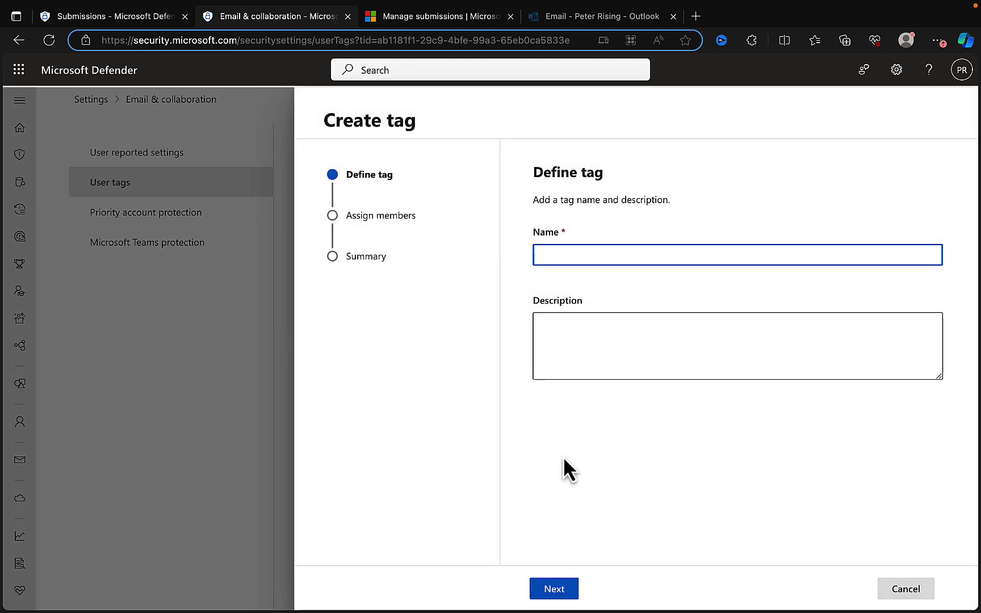
pyautogui.click(913, 593)
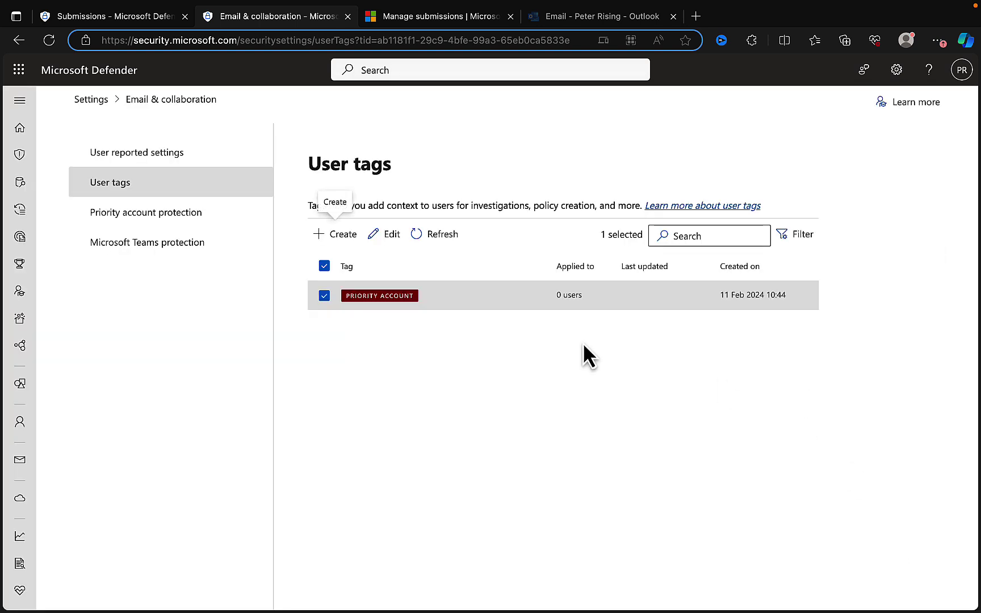
pyautogui.click(137, 215)
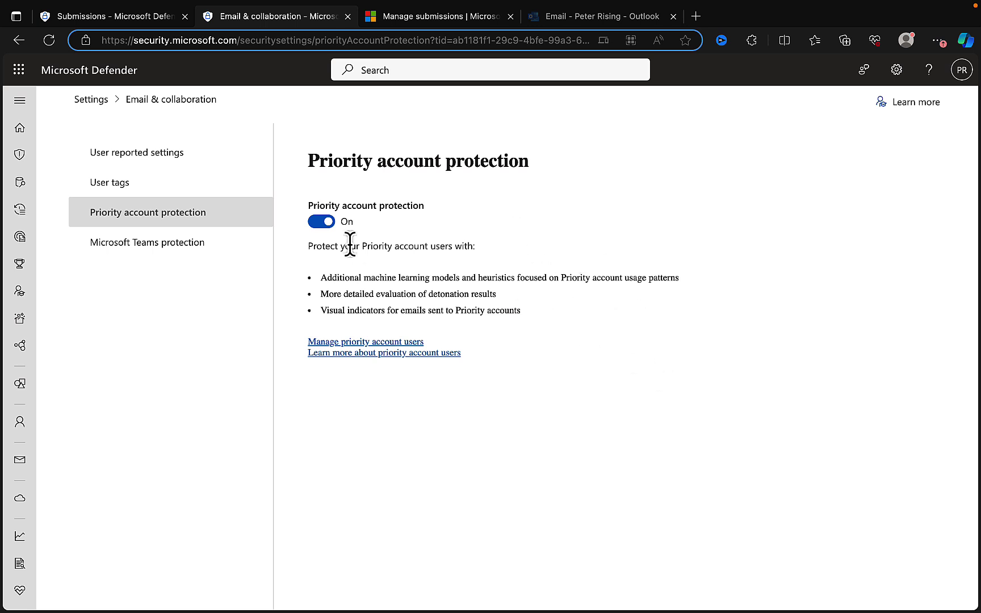
# - Open Microsoft Teams protection and check the Malware quarantine policy options, keeping AdminOnlyAccessPolicy
pyautogui.click(151, 244)
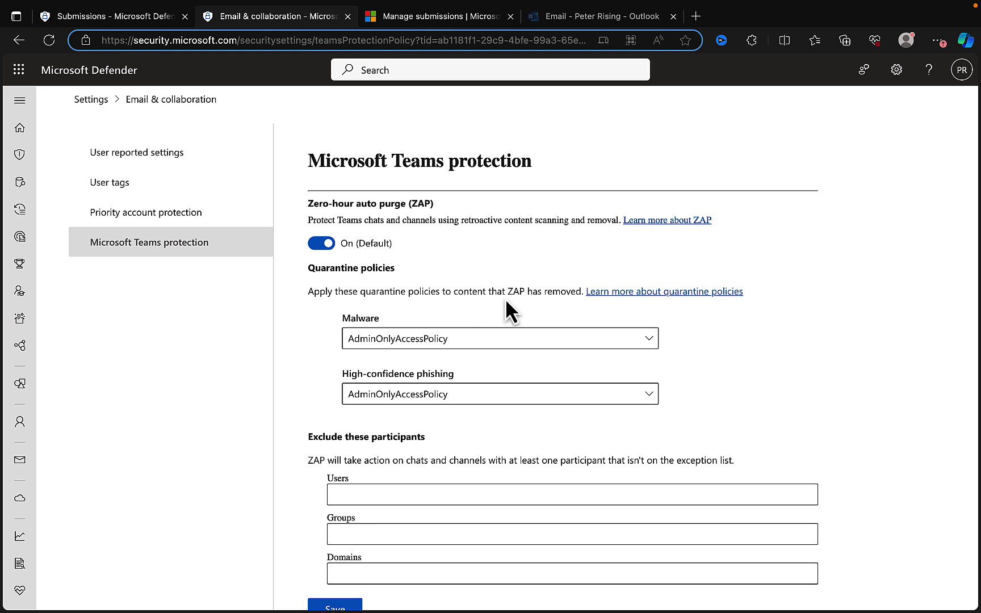
pyautogui.click(648, 340)
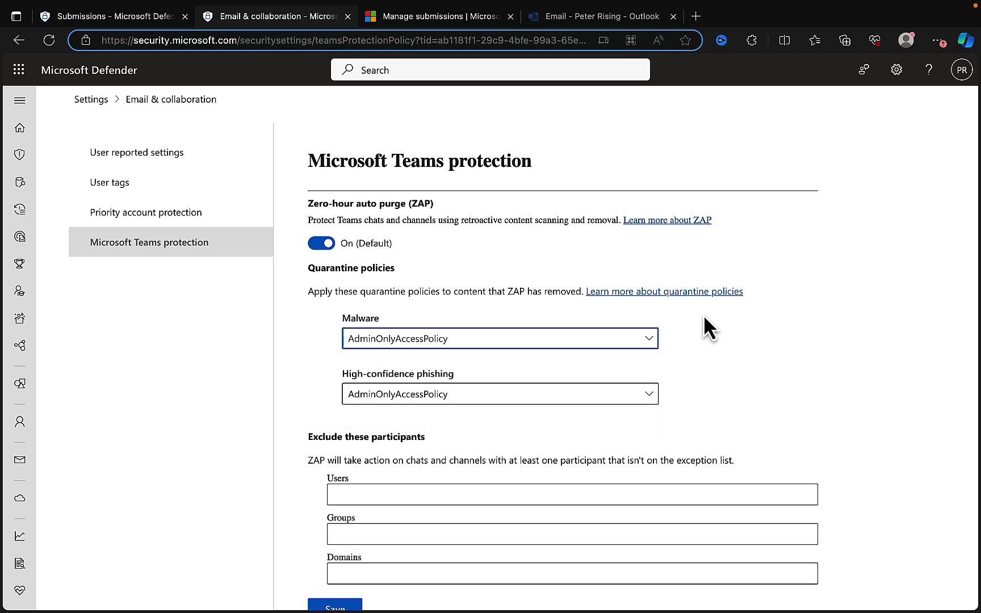
pyautogui.scroll(-1, 736, 369)
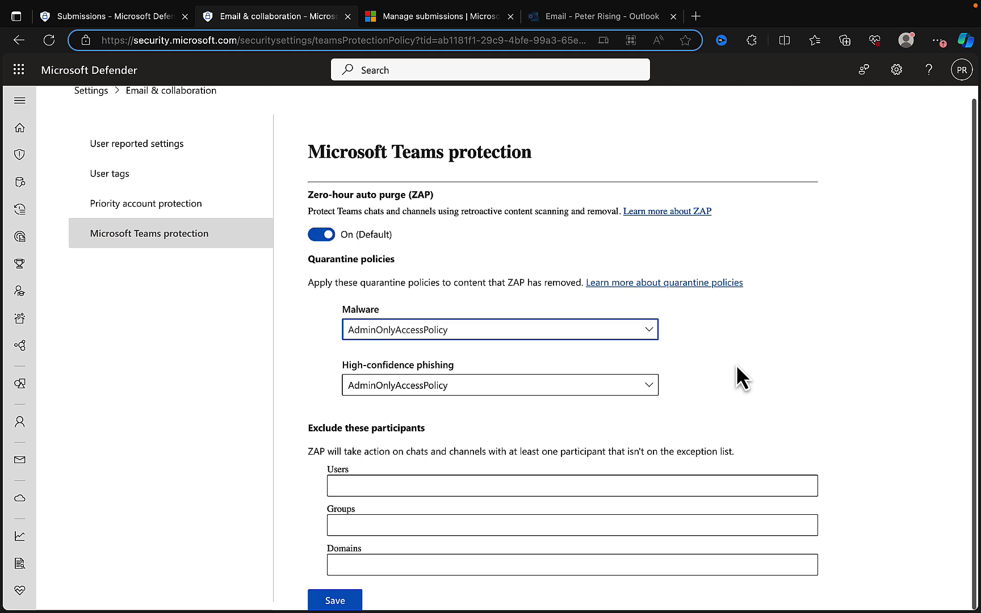
# - Keep high-confidence phishing at AdminOnlyAccessPolicy and return to the Submissions tab
pyautogui.click(646, 386)
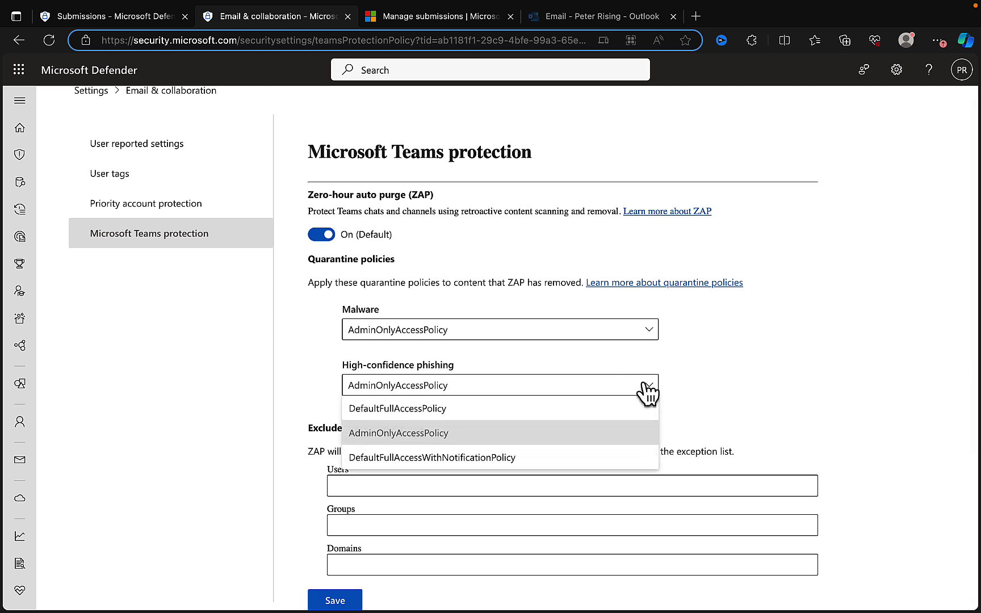
pyautogui.click(793, 367)
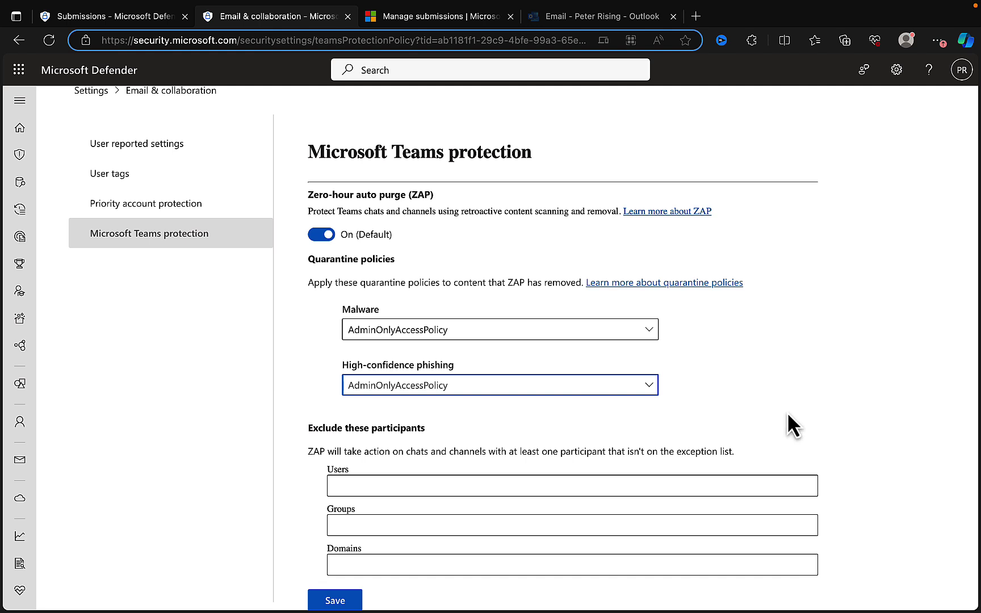
pyautogui.scroll(1, 786, 417)
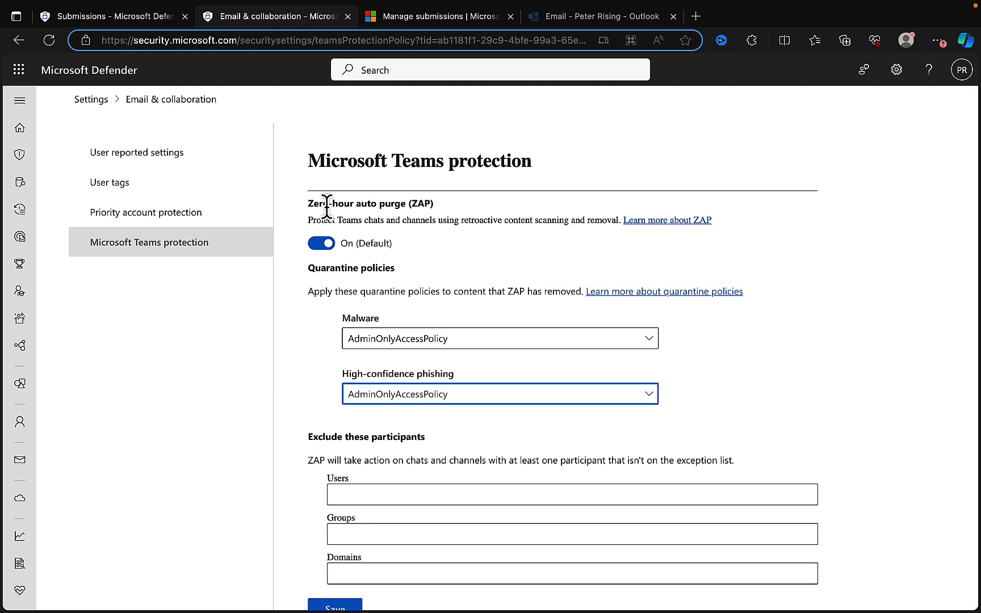
pyautogui.click(144, 18)
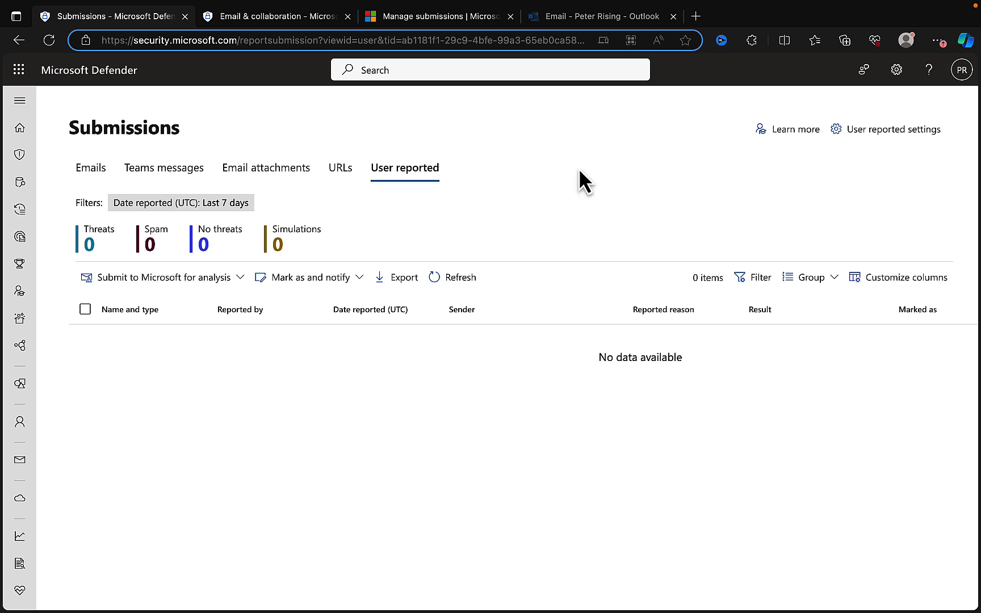
# - View the empty Emails submissions list, then switch to the Outlook inbox tab
pyautogui.click(89, 171)
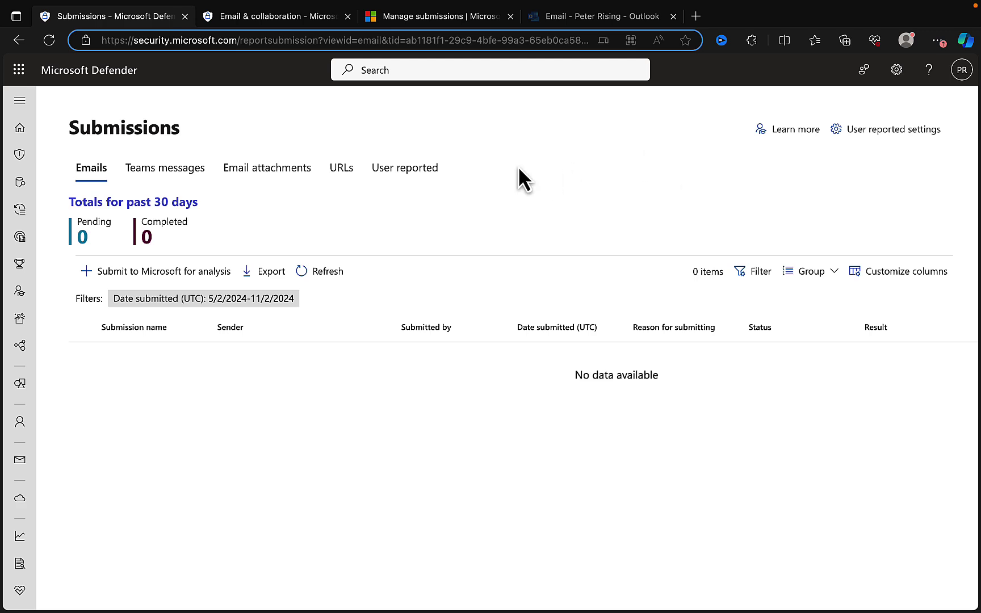
pyautogui.click(583, 17)
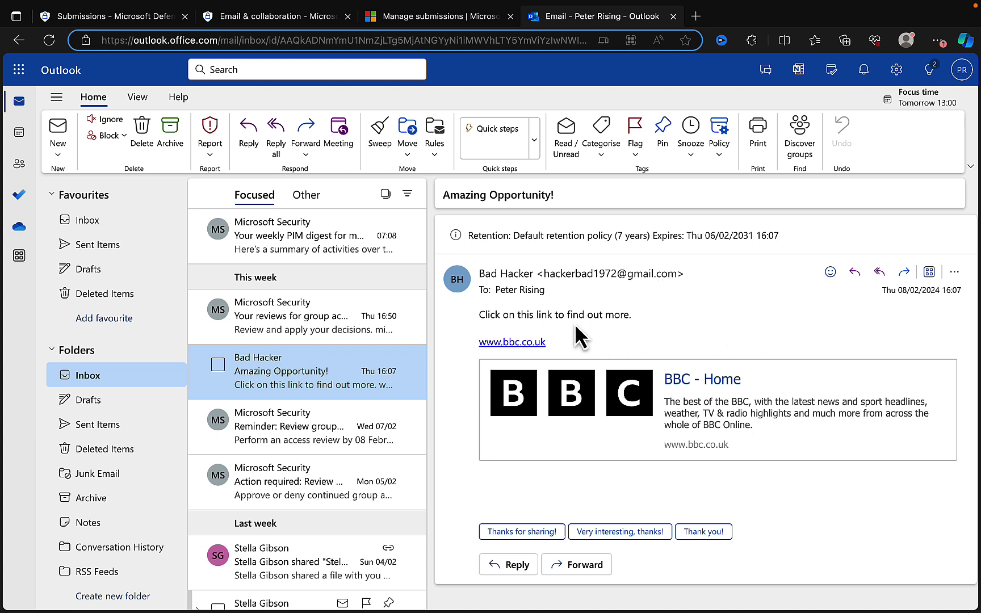
# - Report the 'Amazing Opportunity!' email as phishing, then check Junk Email and return to the Inbox
pyautogui.moveTo(511, 349)
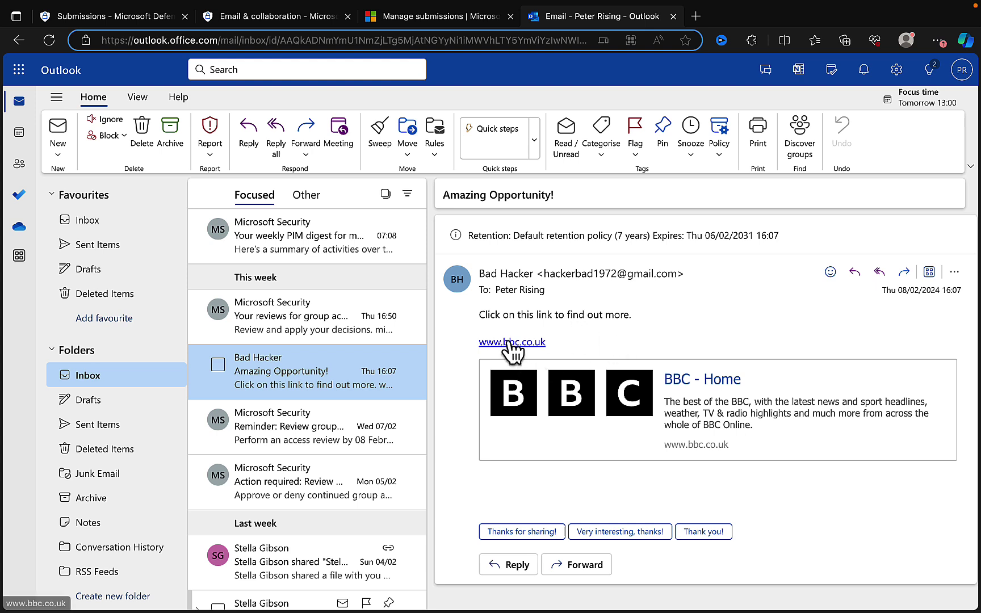
pyautogui.click(210, 151)
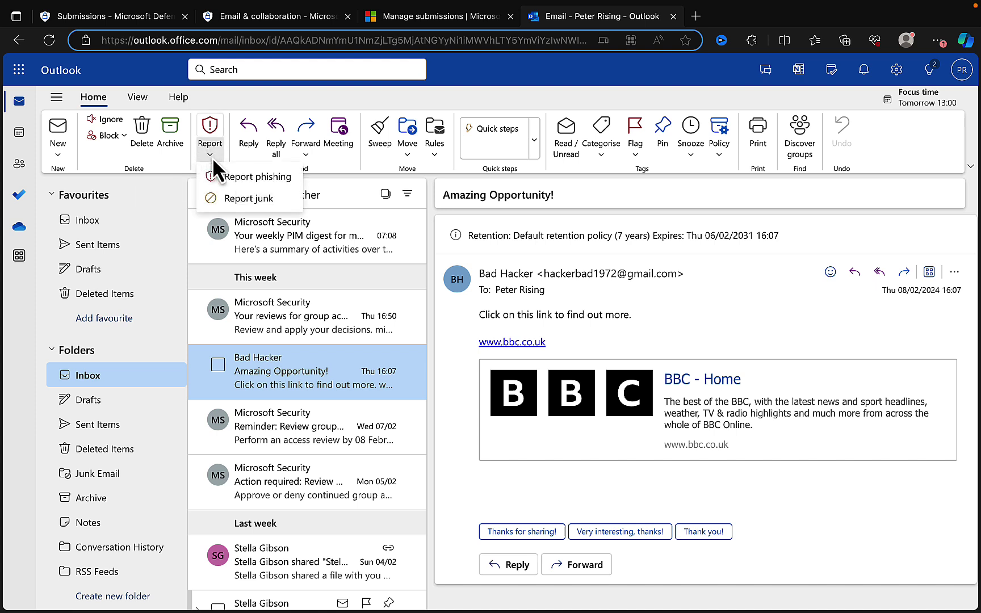
pyautogui.click(244, 179)
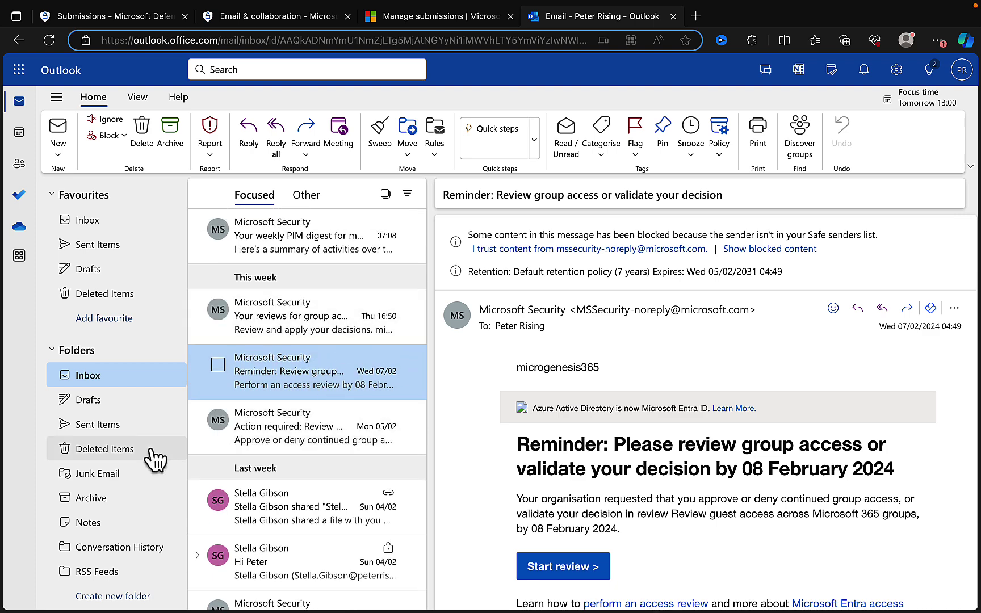
pyautogui.click(100, 476)
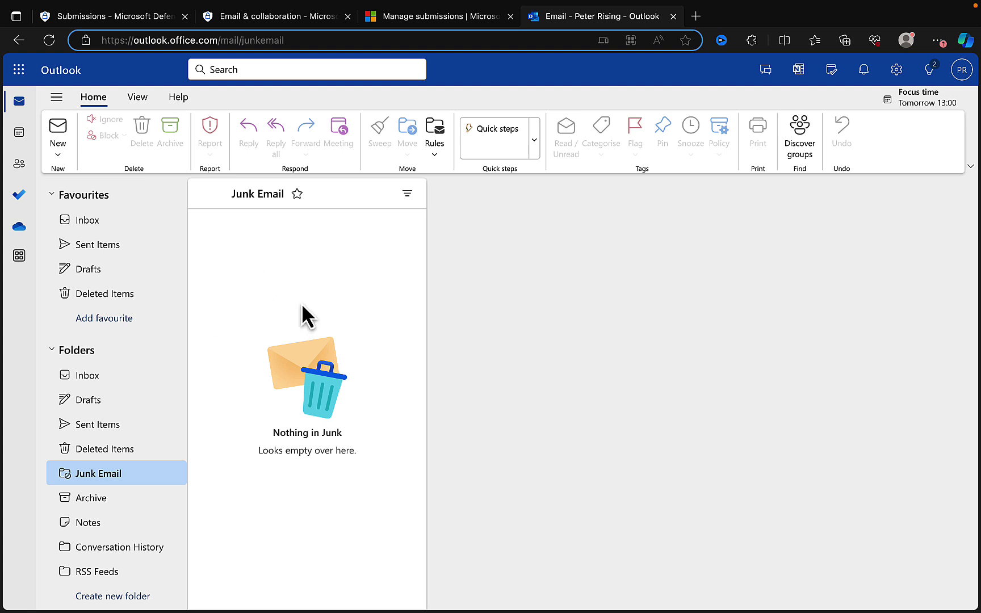
pyautogui.click(113, 231)
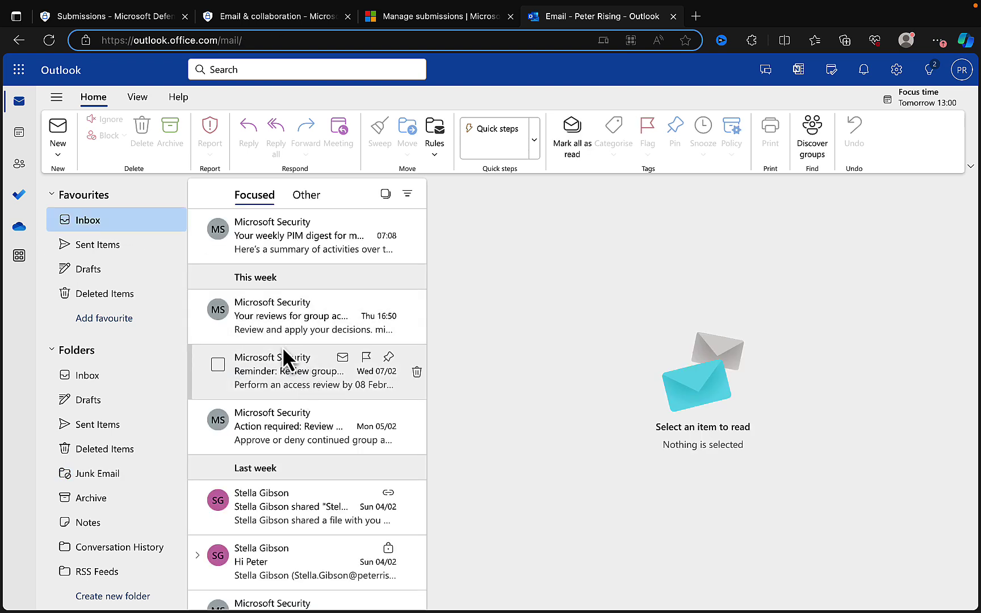
# - Check and refresh the Defender User reported submissions list
pyautogui.click(113, 23)
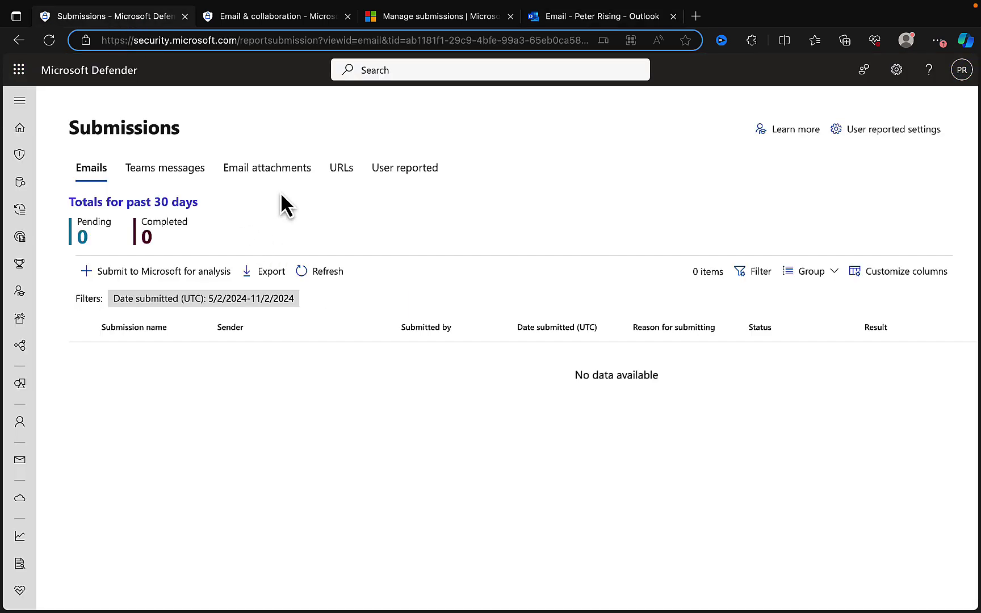
pyautogui.click(405, 170)
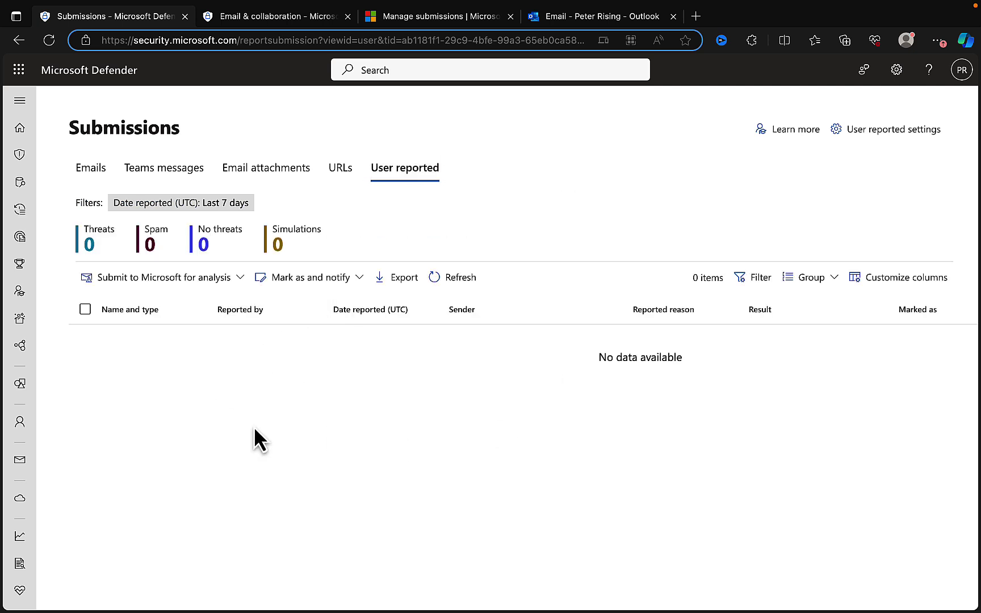
pyautogui.click(449, 278)
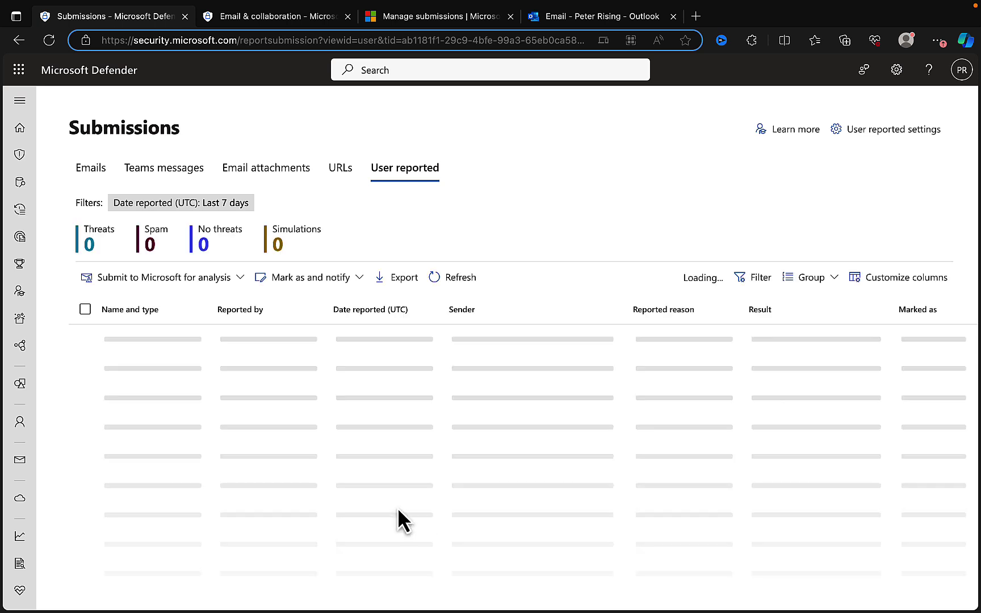
# - On Emails, start a Submit to Microsoft for analysis submission with Email as the type
pyautogui.click(93, 168)
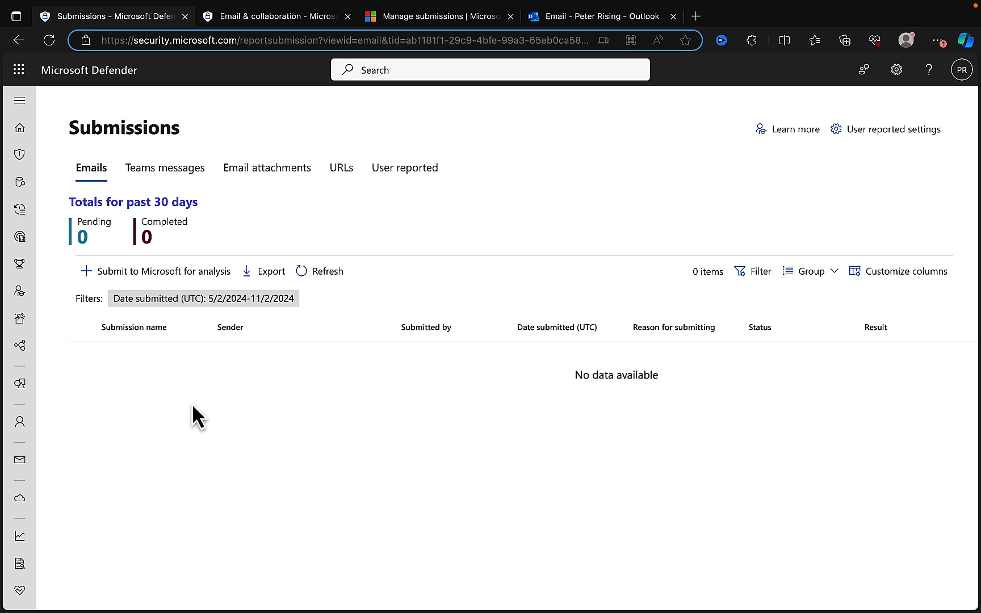
pyautogui.click(135, 272)
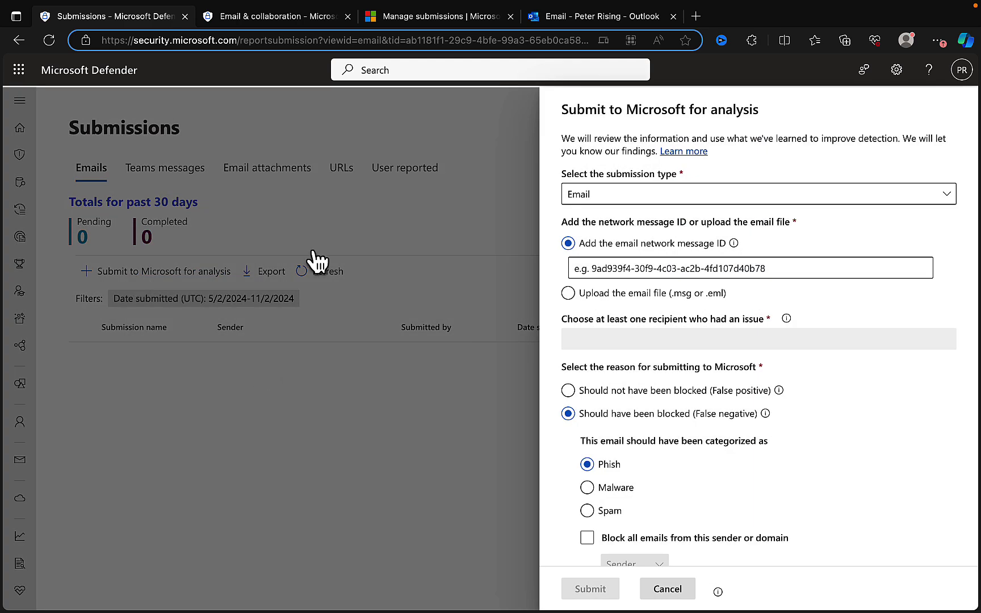
pyautogui.click(946, 199)
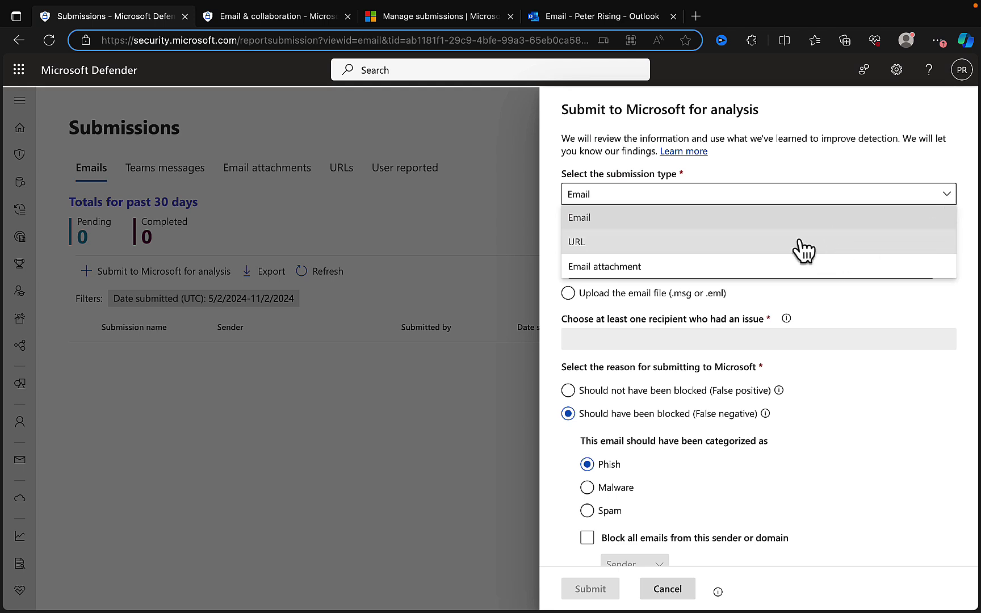
pyautogui.click(803, 215)
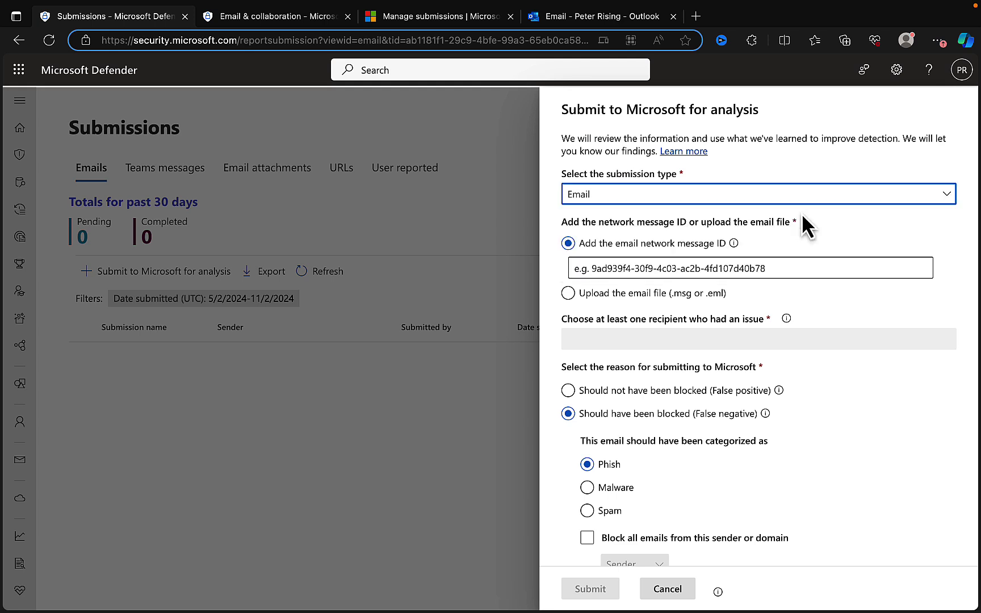
pyautogui.click(777, 267)
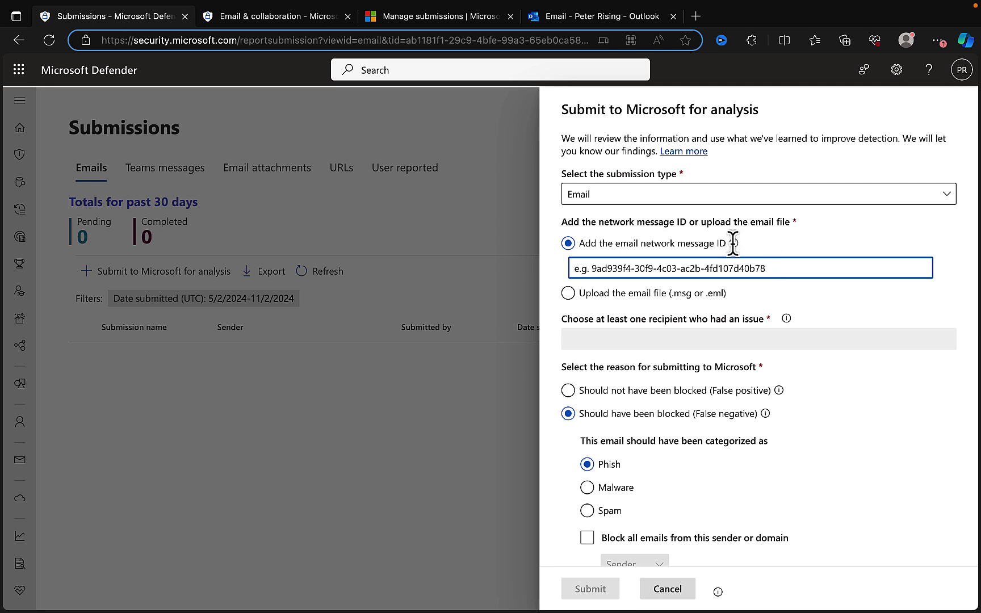
# - Open the full message details of the group-access reminder email in Outlook
pyautogui.moveTo(733, 243)
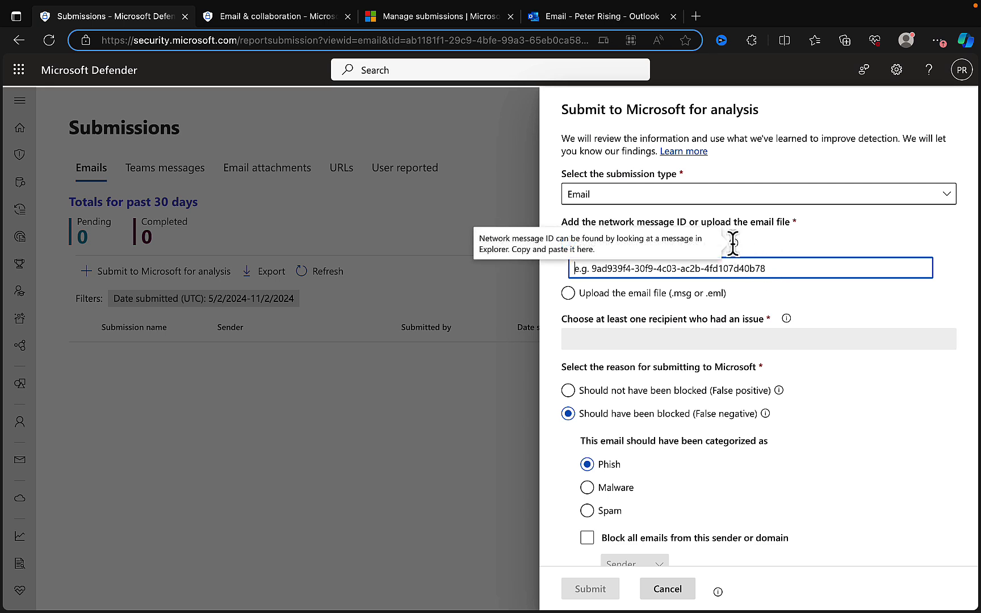
pyautogui.click(574, 19)
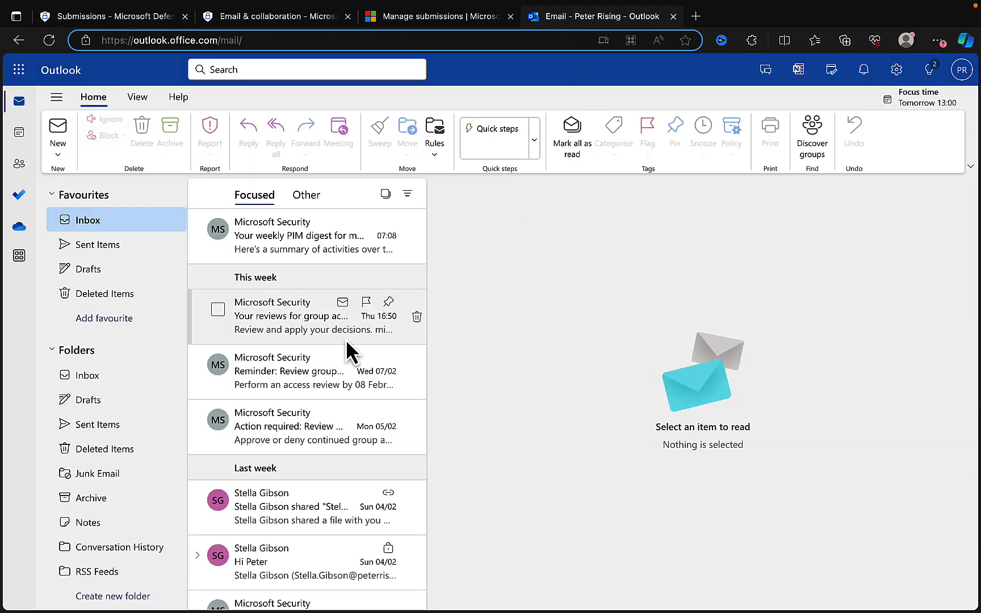
pyautogui.rightClick(277, 378)
pyautogui.moveTo(318, 429)
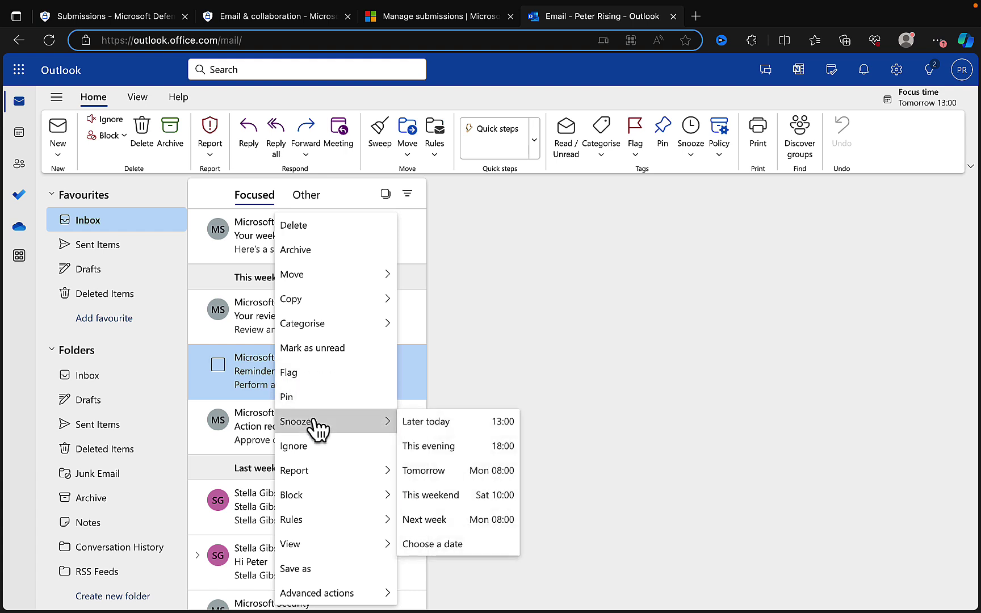
pyautogui.moveTo(343, 546)
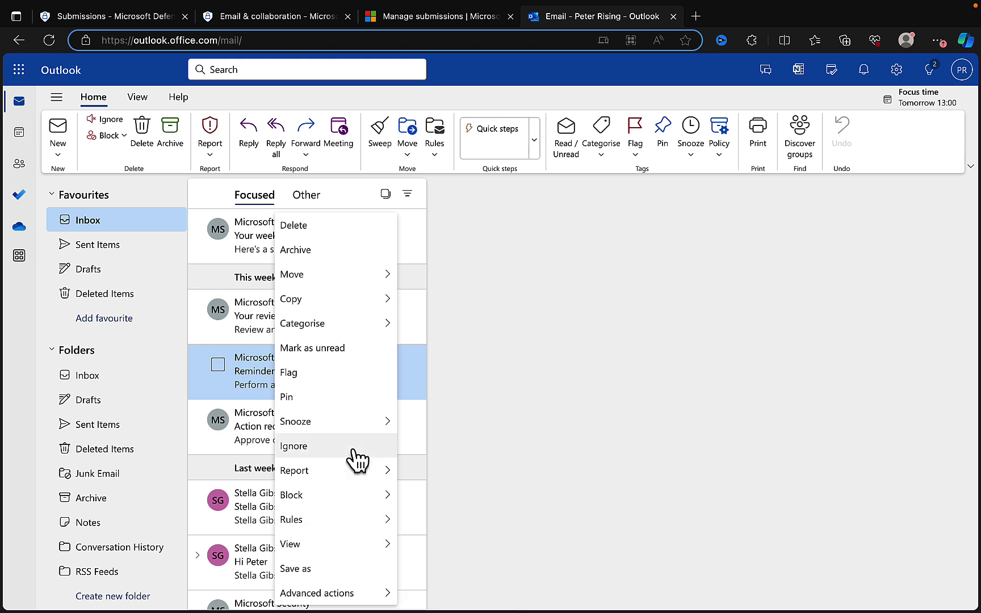
pyautogui.moveTo(348, 518)
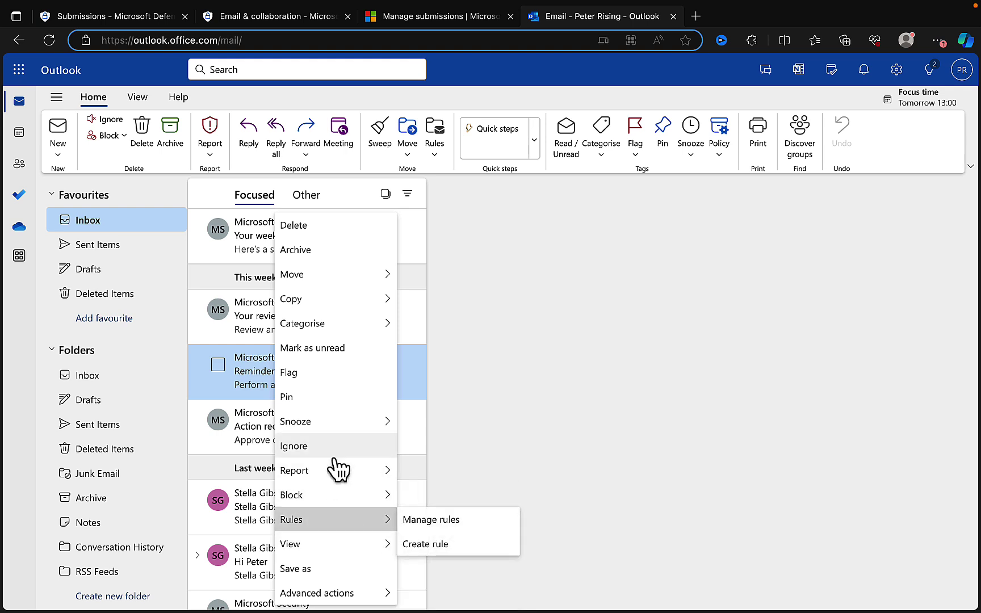
pyautogui.moveTo(325, 506)
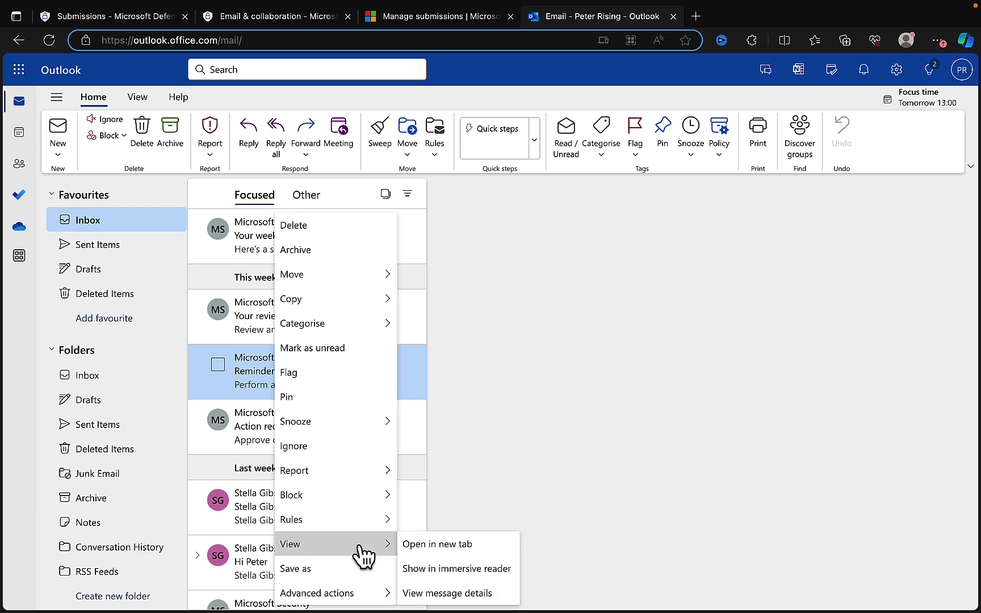
pyautogui.click(453, 596)
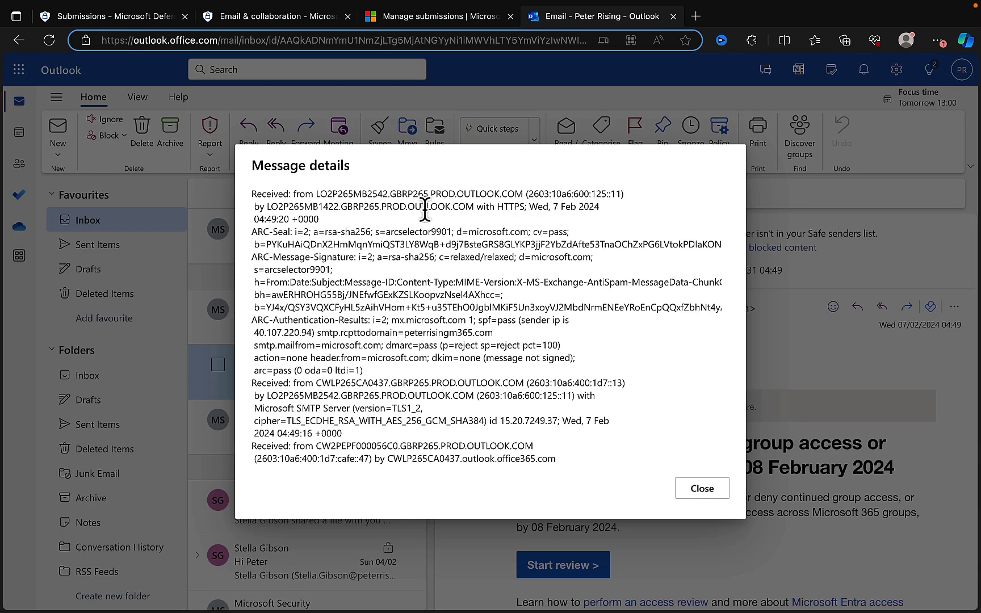
# - Scroll the reminder's headers down to the network message ID, then close the details
pyautogui.scroll(-5, 476, 301)
pyautogui.scroll(-10, 477, 307)
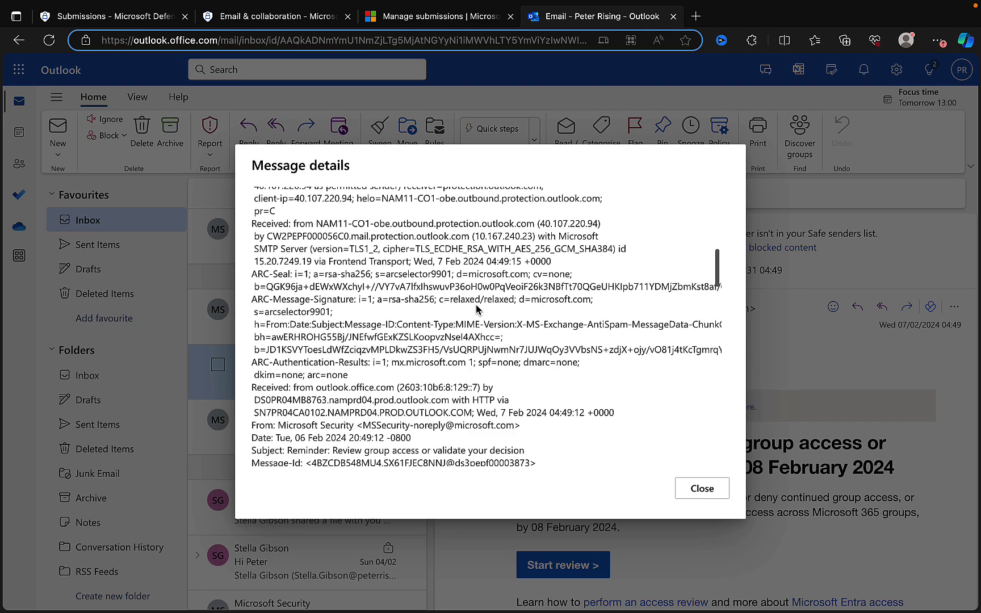
pyautogui.scroll(-3, 476, 305)
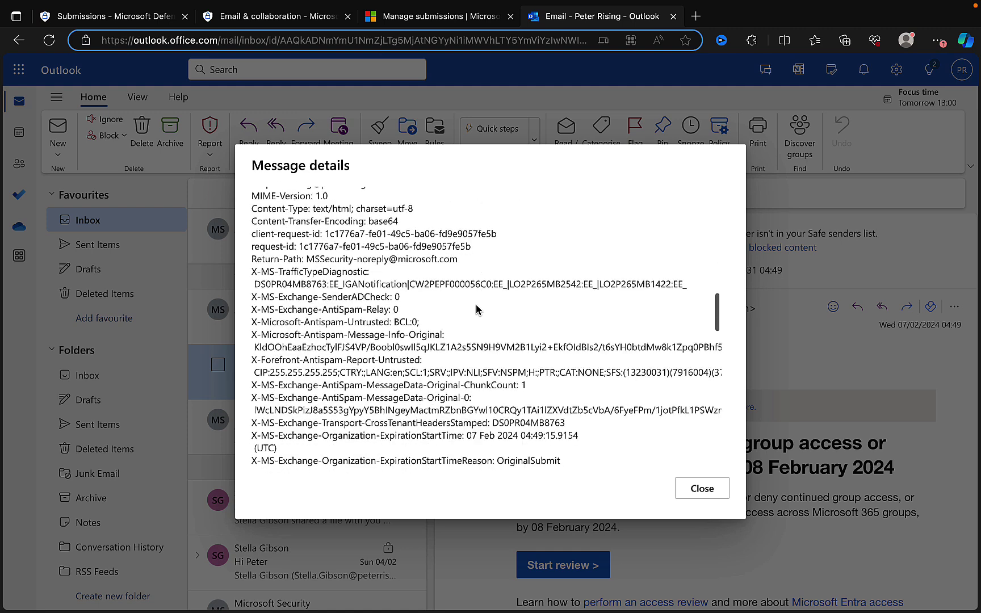
pyautogui.scroll(-2, 476, 305)
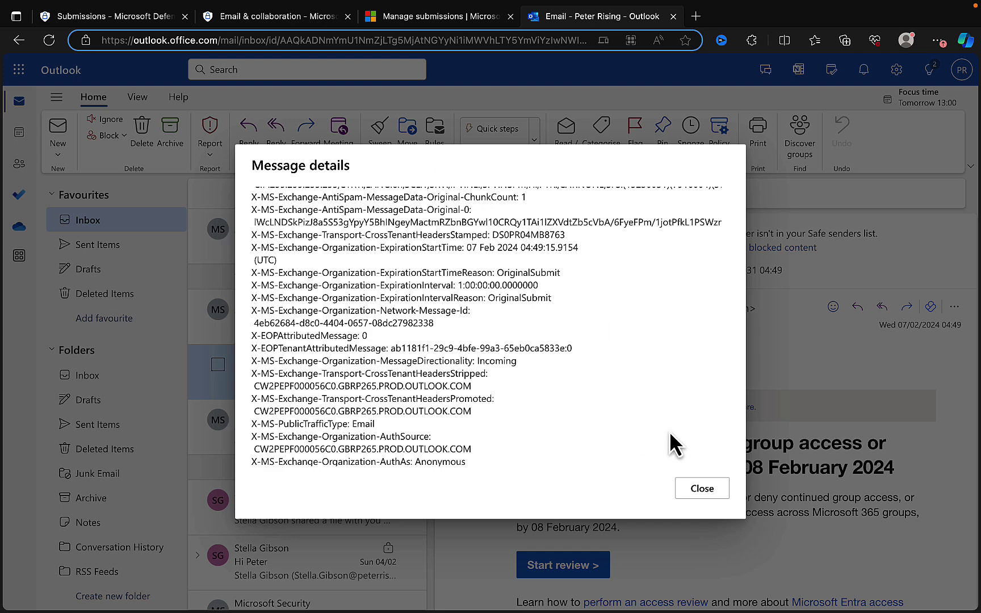
pyautogui.click(703, 490)
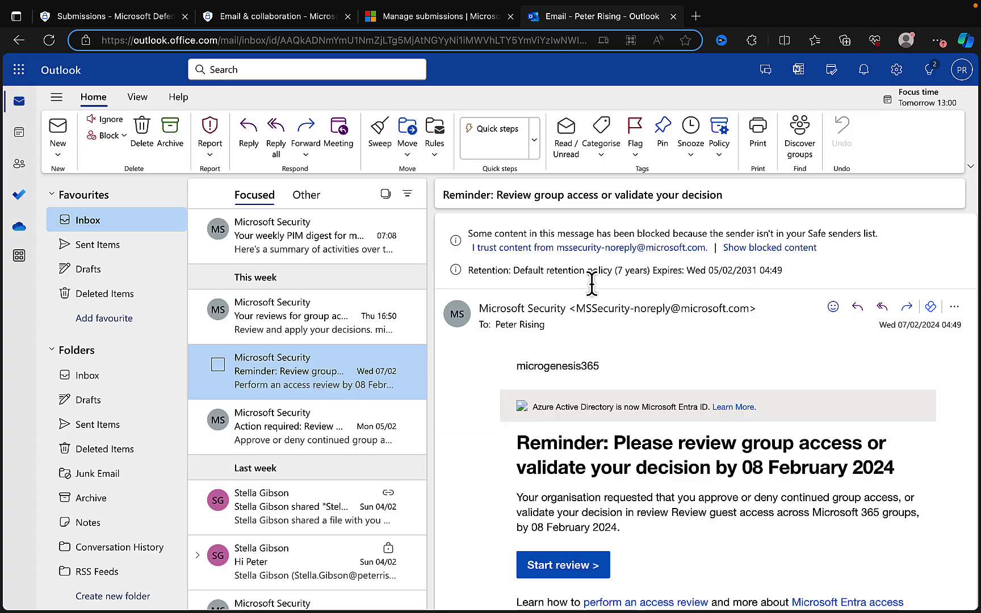
# - Scroll through the Learn article's steps for submitting suspected spam and phish, then back to the top
pyautogui.click(426, 20)
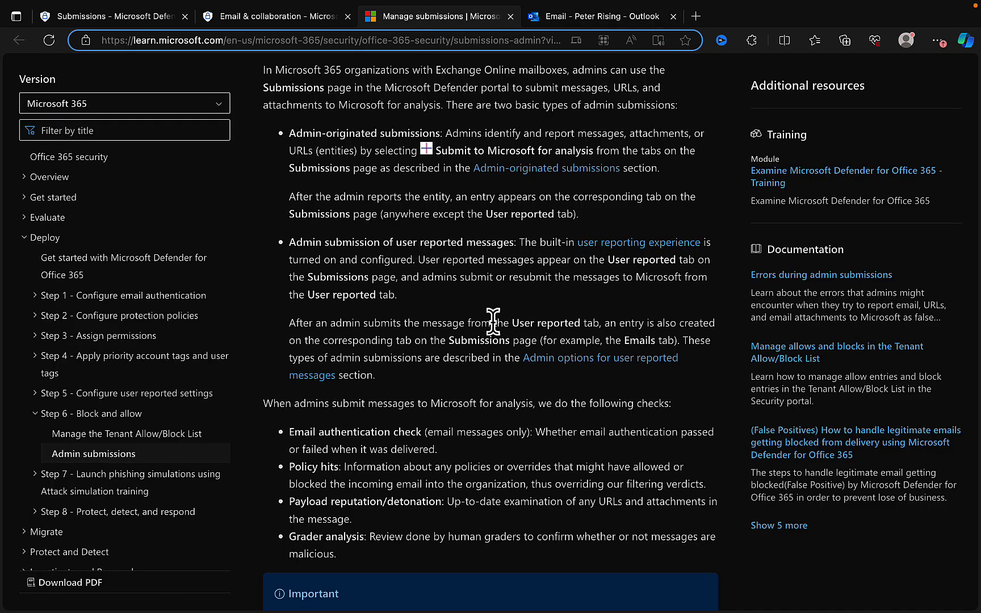
pyautogui.scroll(-10, 496, 332)
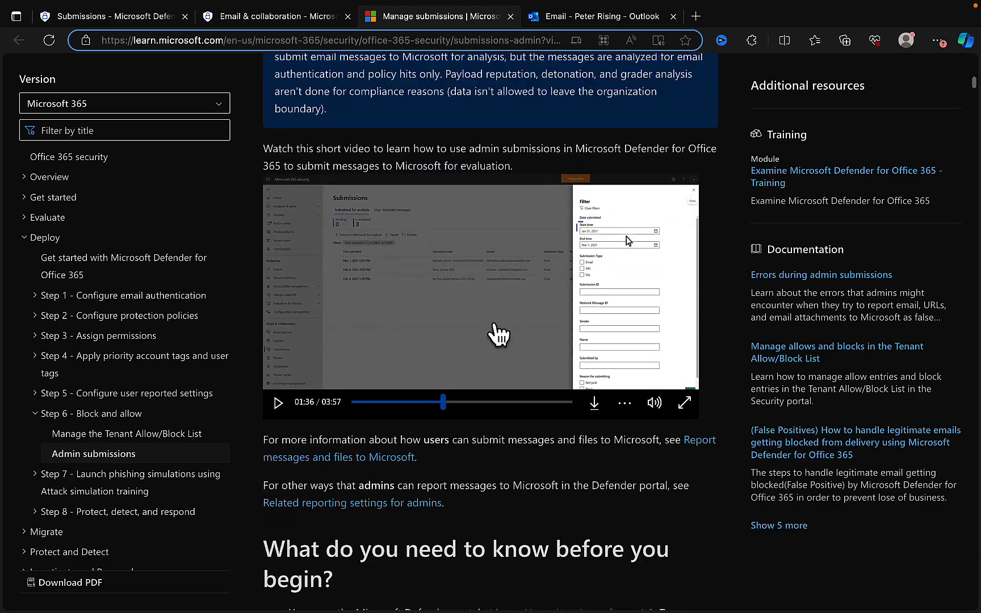
pyautogui.scroll(-9, 498, 335)
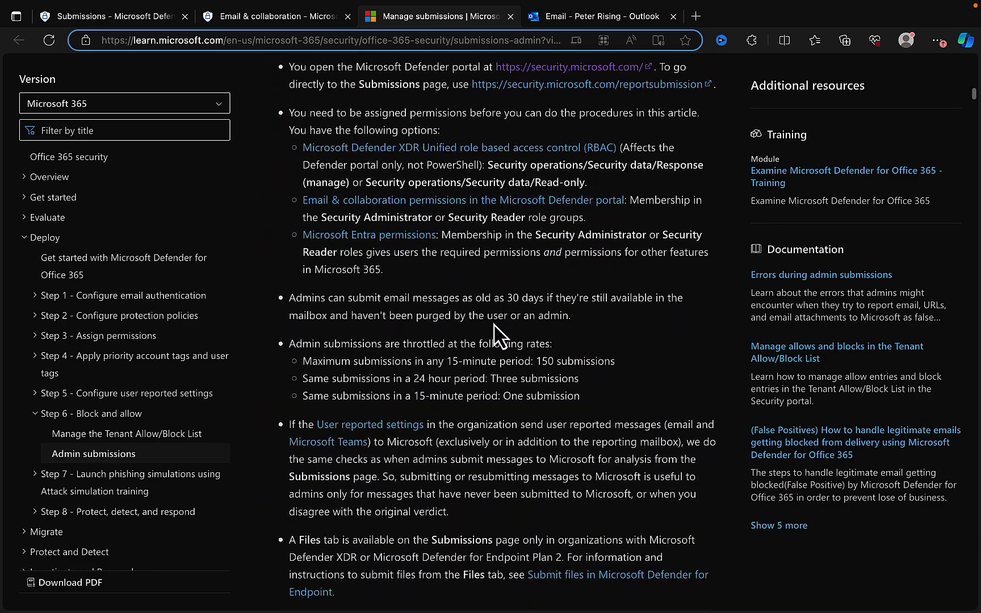
pyautogui.scroll(-12, 494, 335)
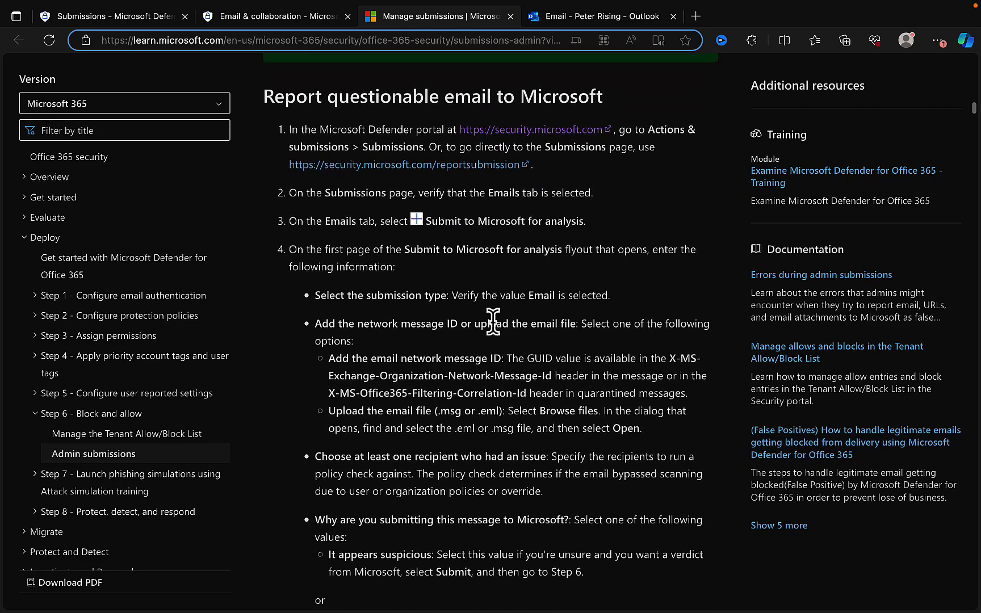
pyautogui.scroll(-12, 493, 321)
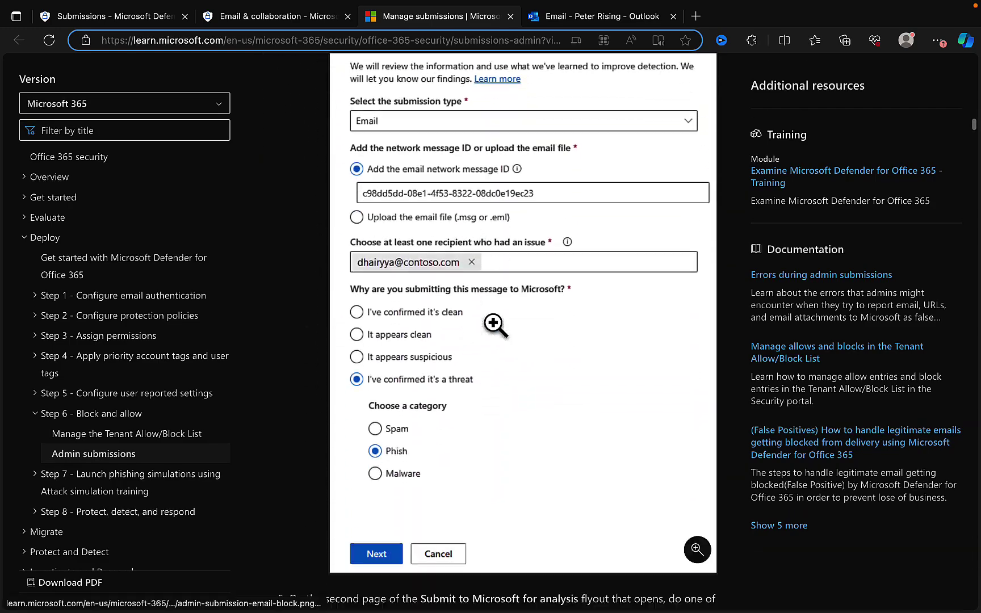
pyautogui.scroll(-2, 498, 336)
pyautogui.scroll(-14, 494, 325)
pyautogui.scroll(-1, 497, 329)
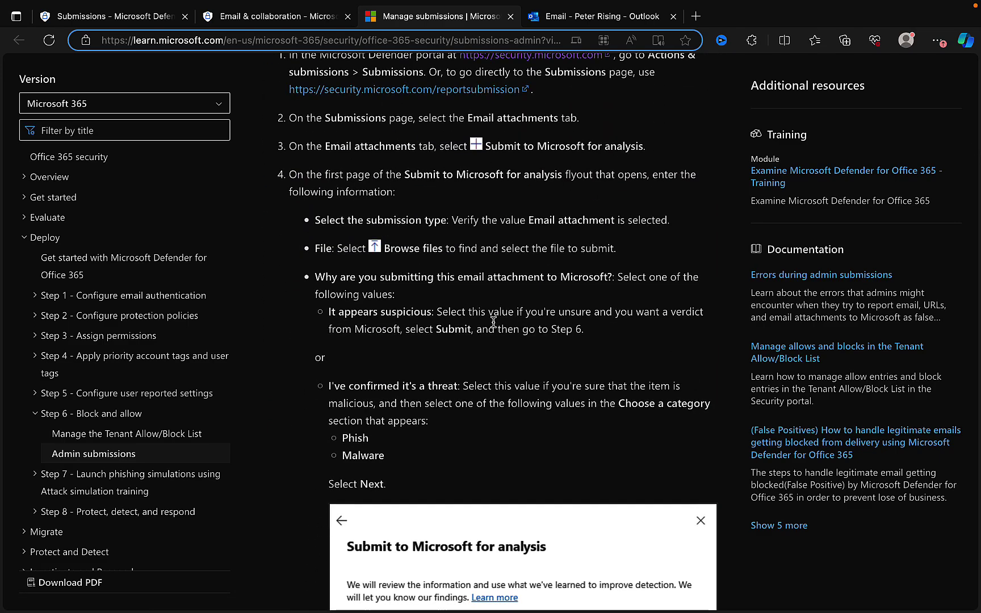
pyautogui.scroll(-5, 494, 322)
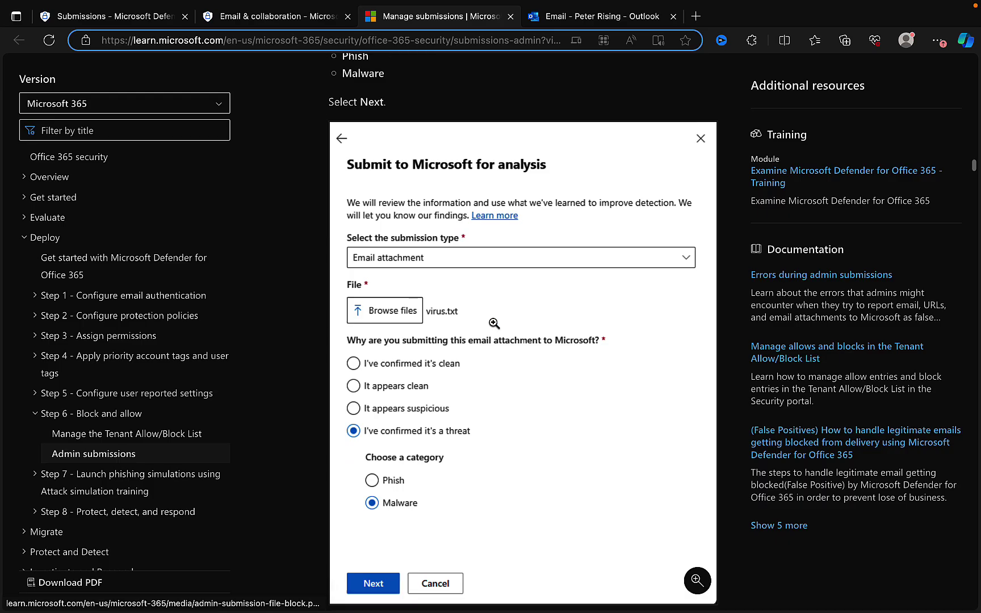
pyautogui.scroll(-8, 494, 324)
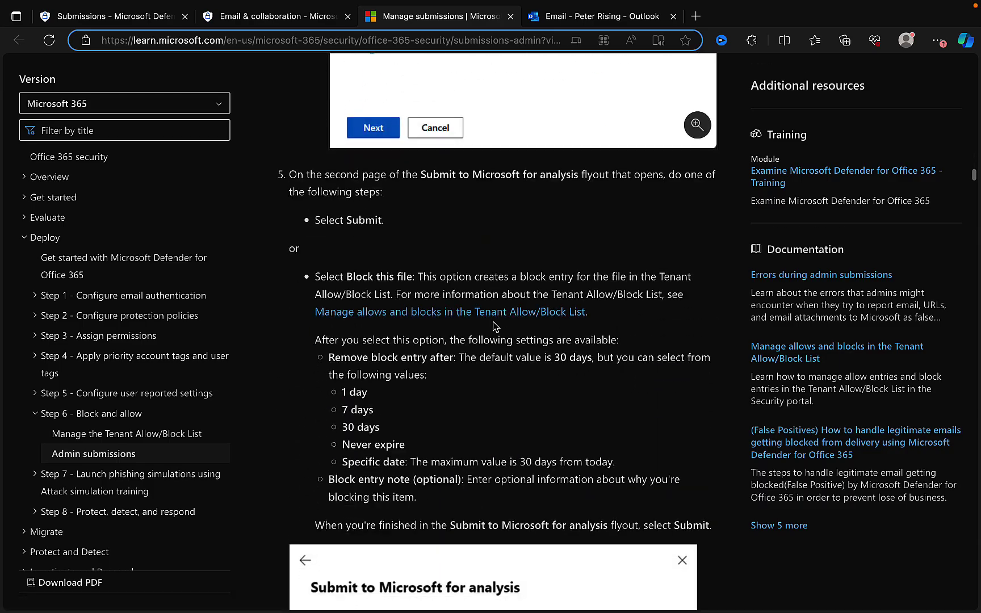
pyautogui.scroll(20, 493, 325)
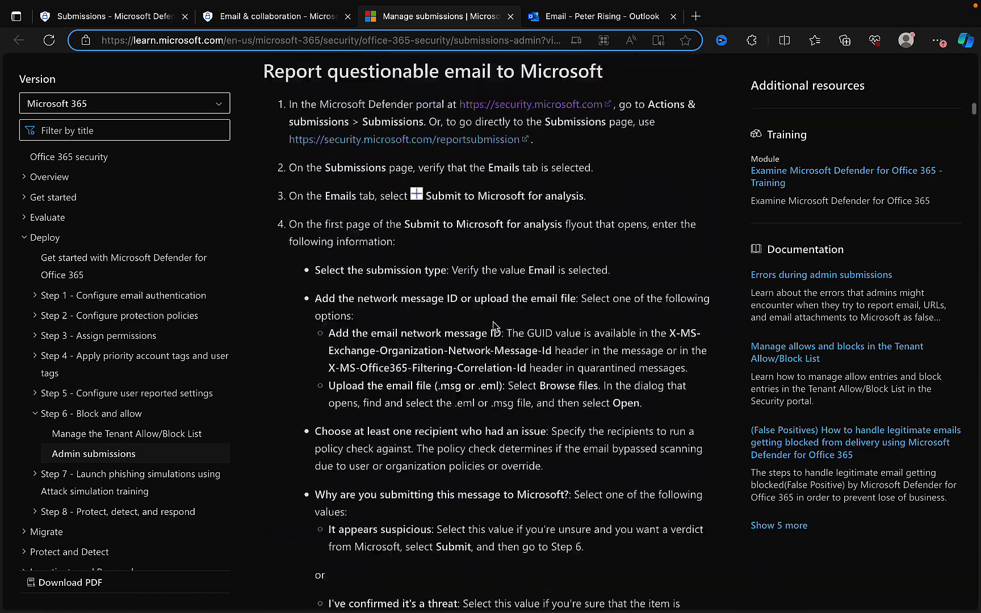
pyautogui.scroll(15, 494, 323)
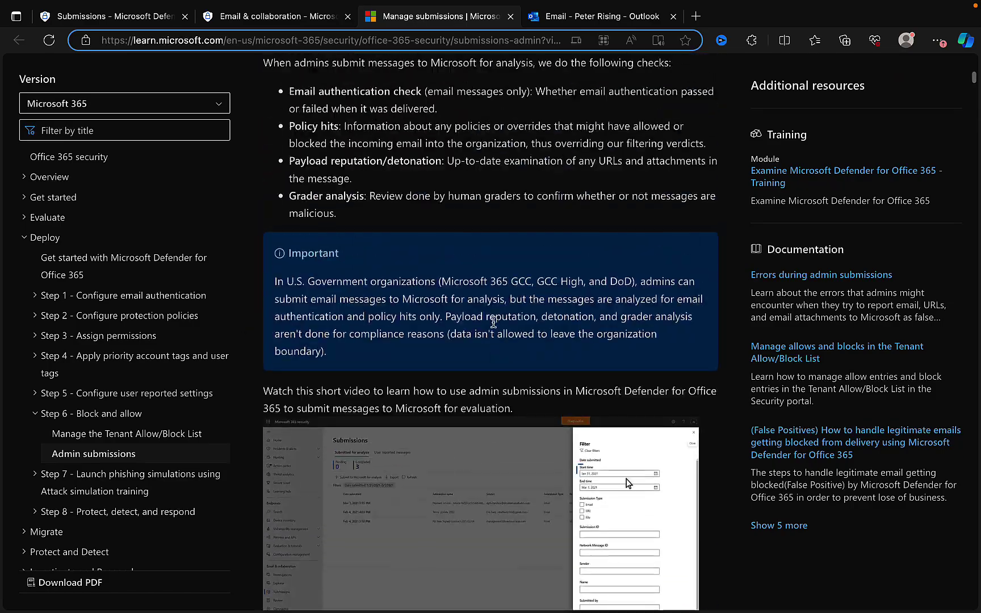
pyautogui.scroll(10, 494, 325)
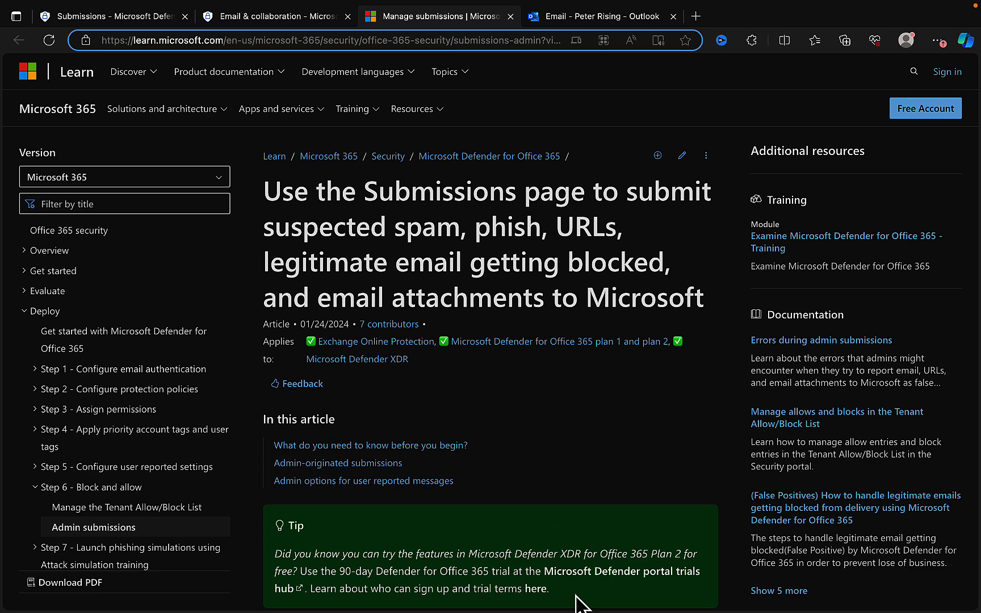
pyautogui.moveTo(577, 611)
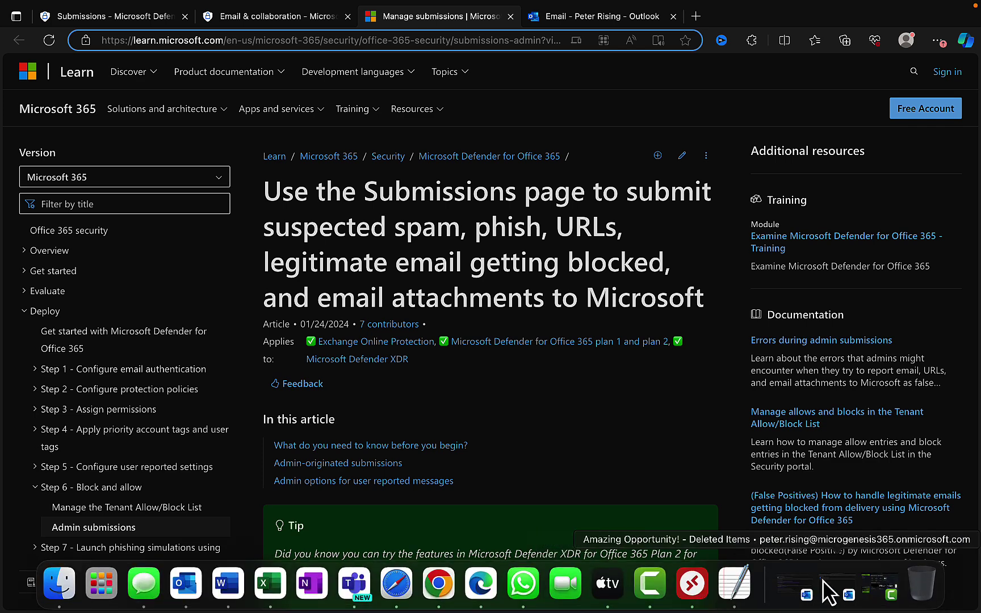
# - Bring the saved .mime headers window forward in TextEdit and maximise it
pyautogui.click(848, 596)
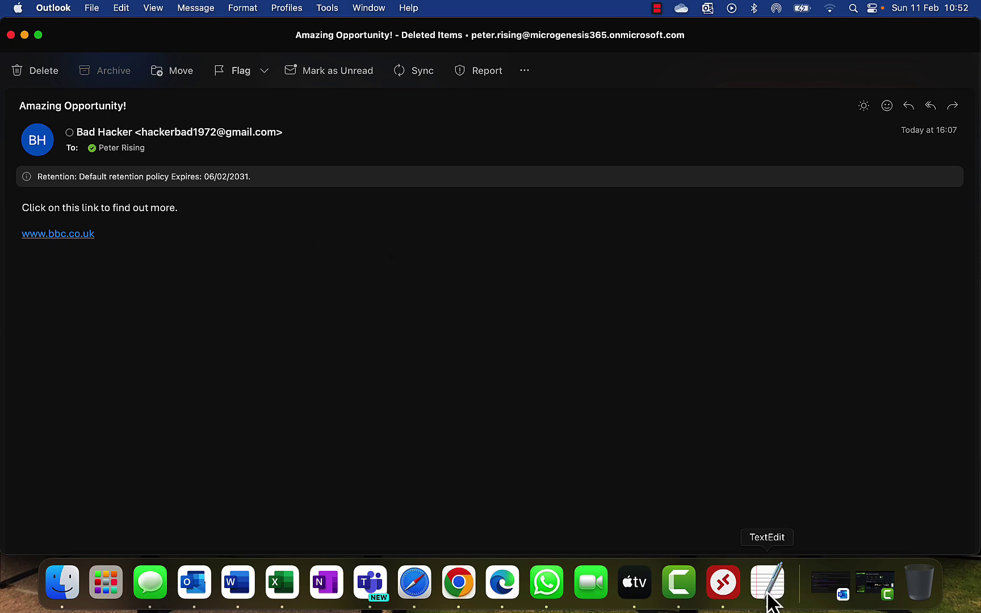
pyautogui.click(770, 596)
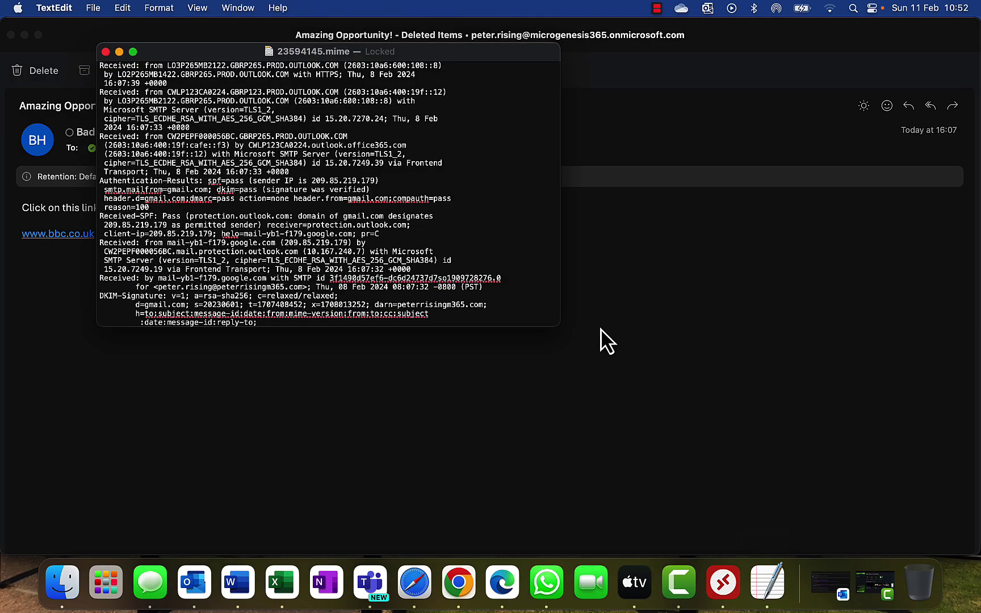
pyautogui.click(133, 52)
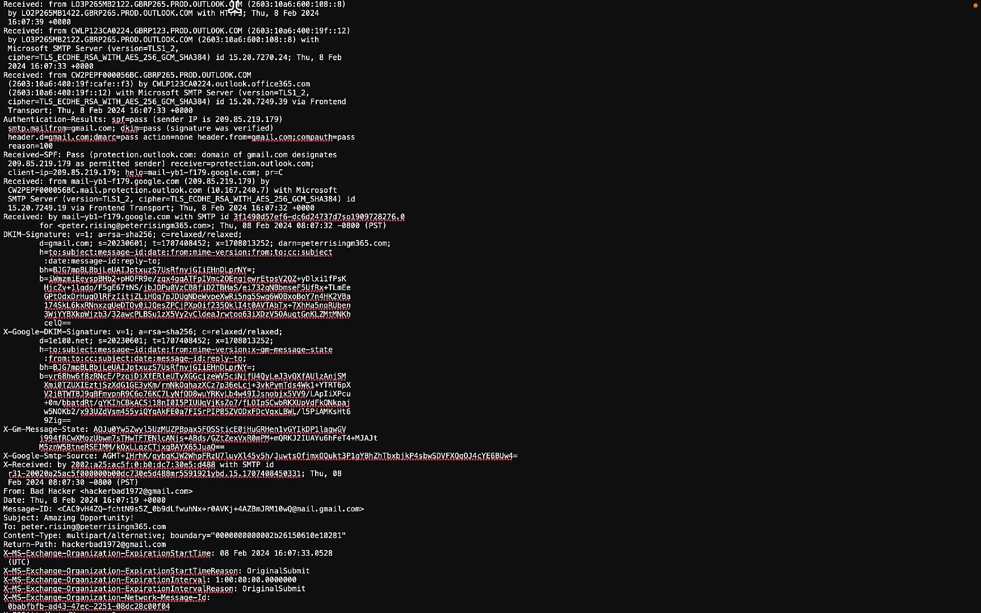
# - Find X-MS-Exchange-Organization-Network-Message-Id with Edit > Find and select its ID value
pyautogui.moveTo(138, 37)
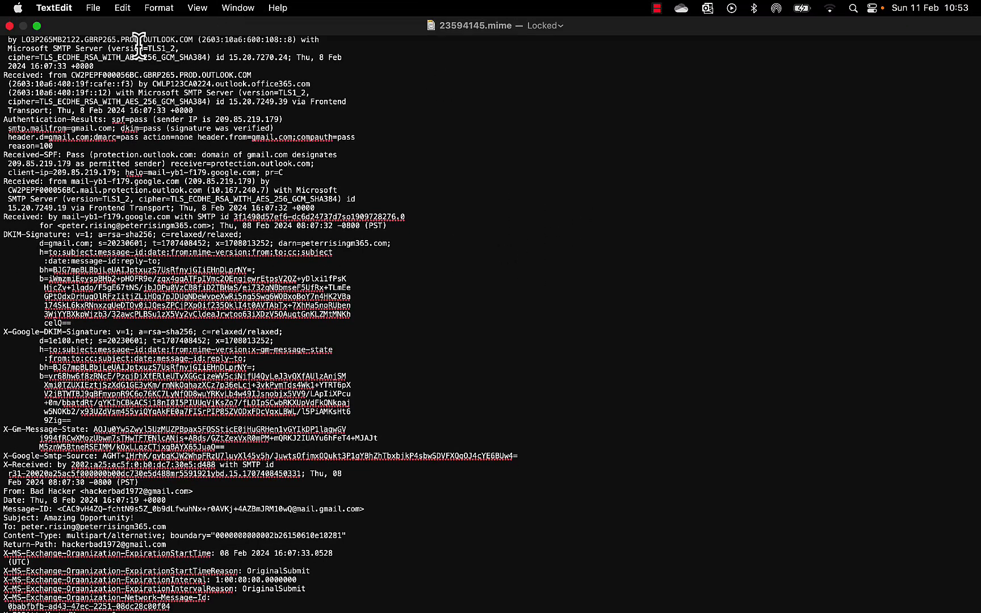
pyautogui.click(123, 8)
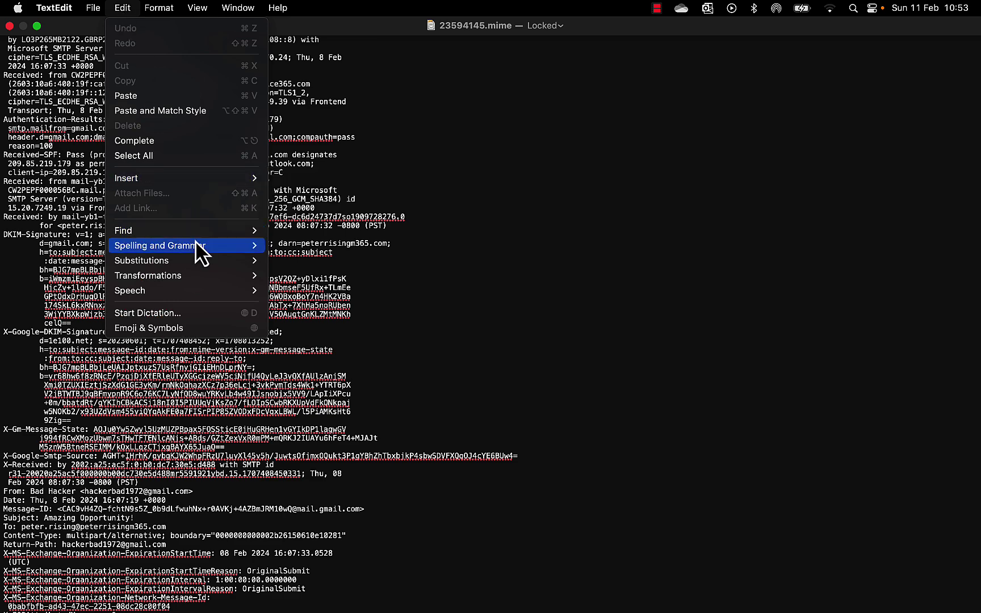
pyautogui.moveTo(206, 229)
pyautogui.click(308, 230)
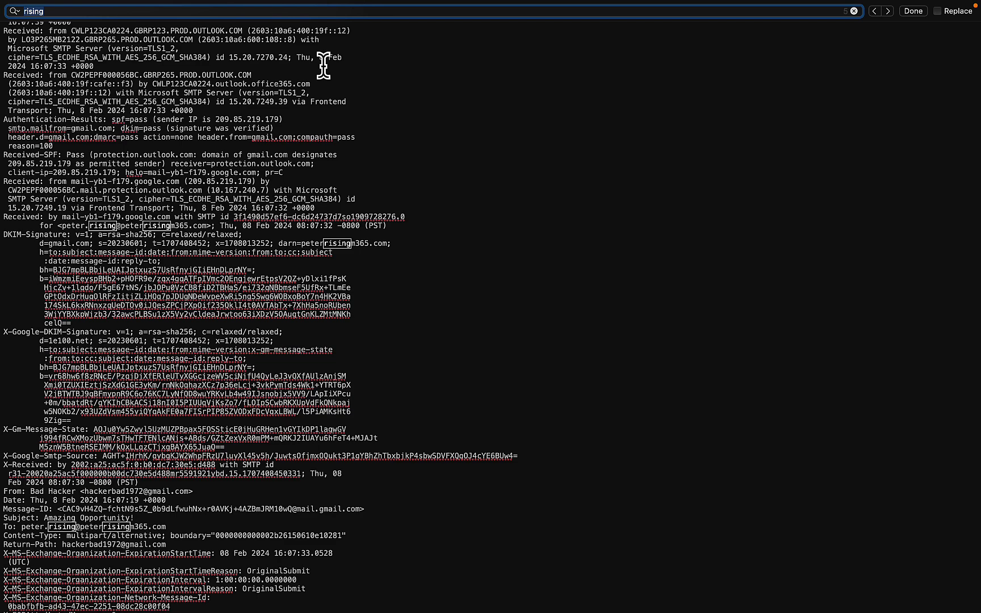
pyautogui.write('X-MS-Exchange-Organization-Network-Message-Id')
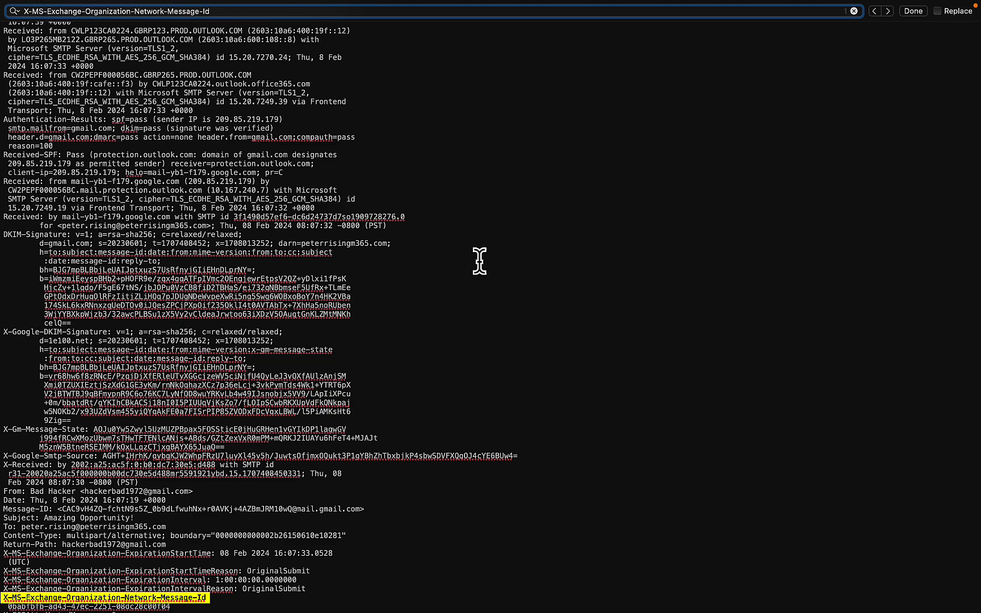
pyautogui.scroll(-10, 219, 508)
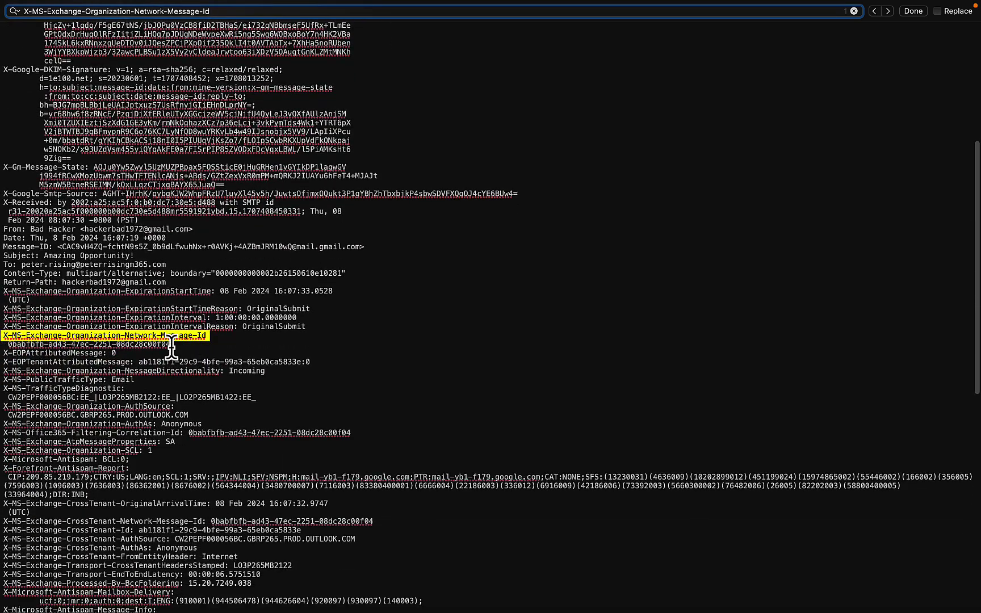
pyautogui.moveTo(171, 344); pyautogui.dragTo(9, 344)
pyautogui.hotkey('ctrl', 'c')
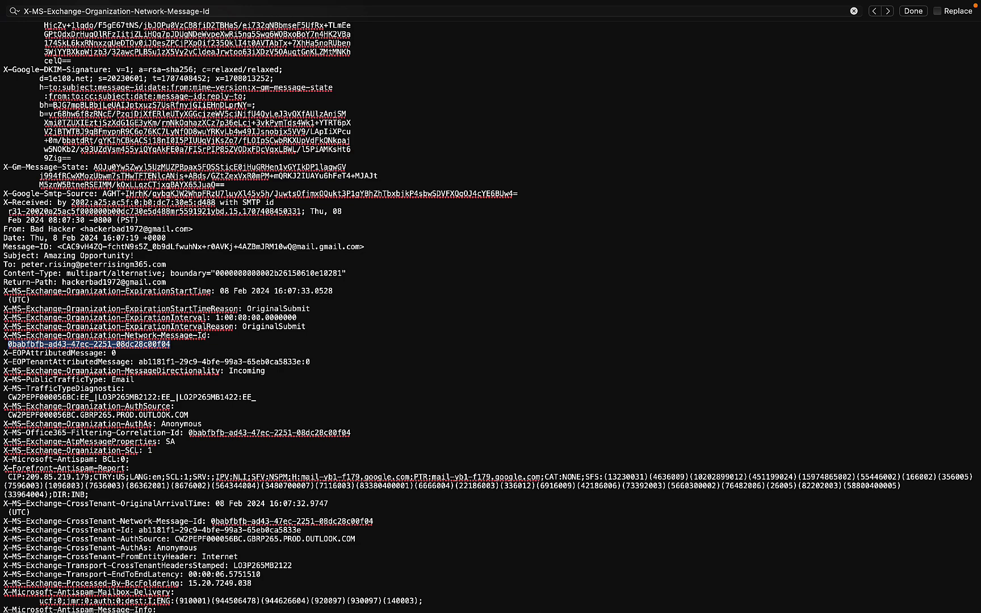
# - Find the Network-Message-Id mention in the Learn article, then go back to the Defender Submissions tab
pyautogui.click(516, 596)
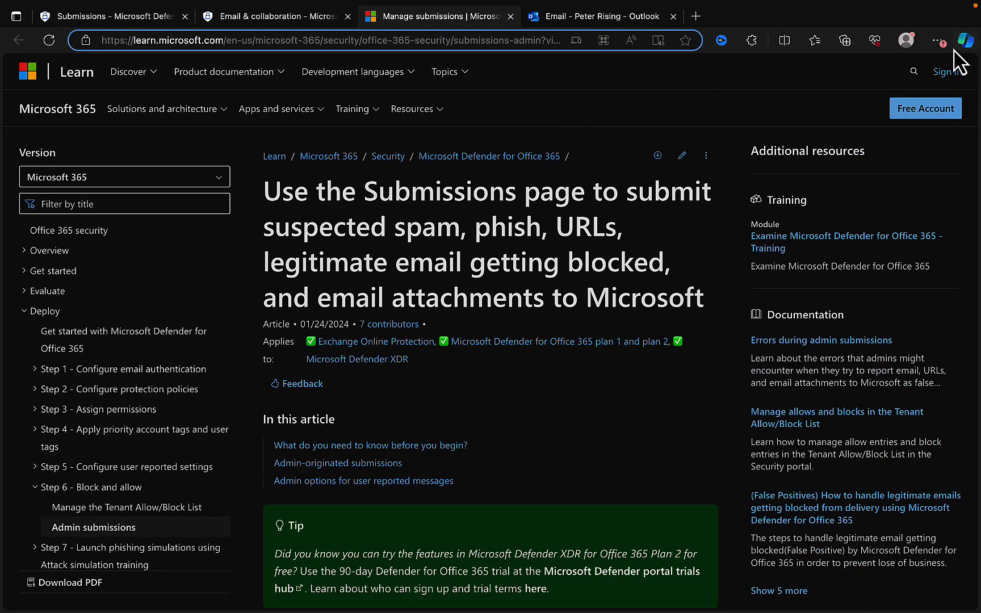
pyautogui.click(938, 40)
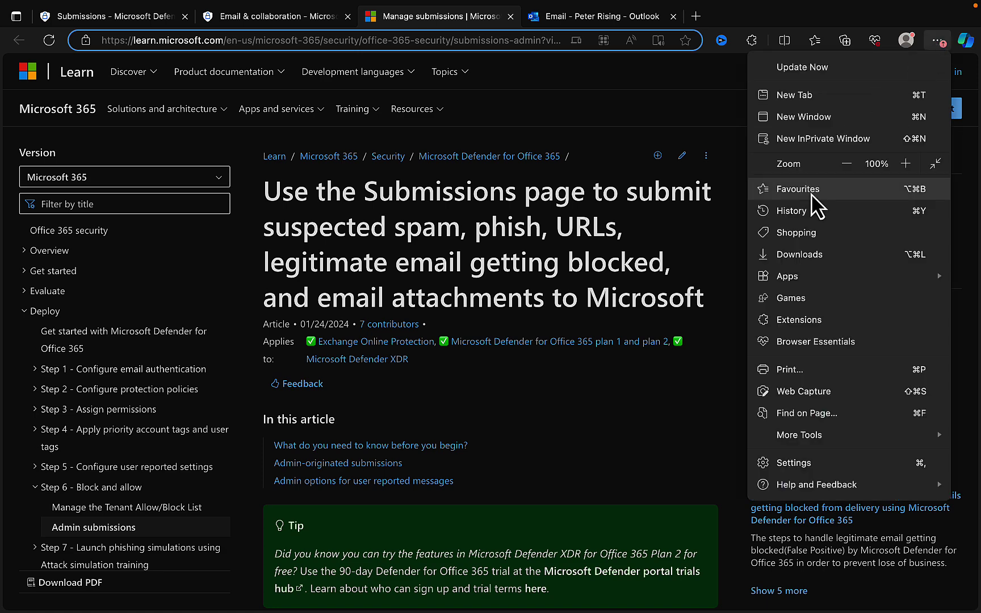
pyautogui.click(823, 413)
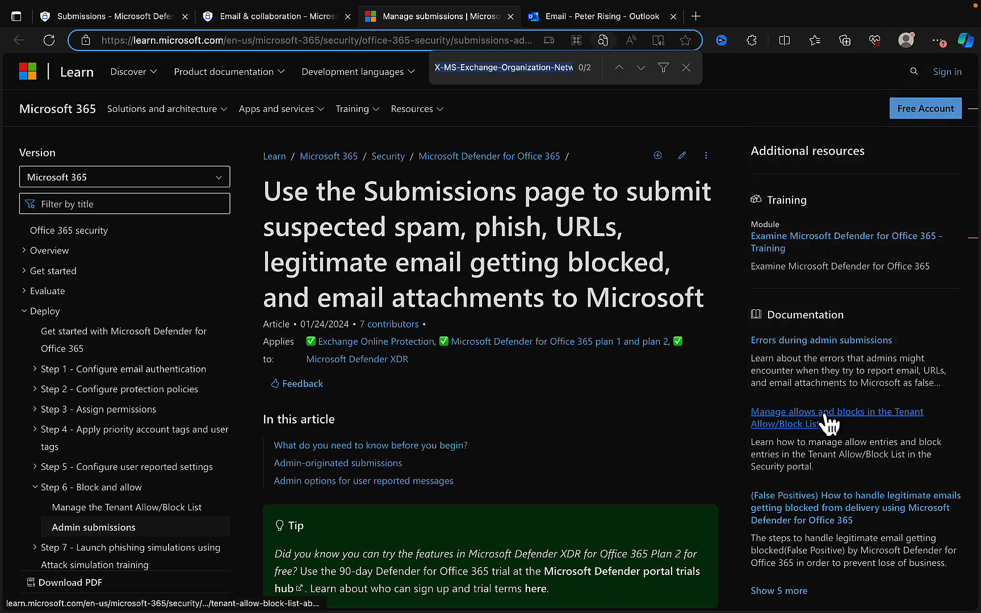
pyautogui.click(641, 68)
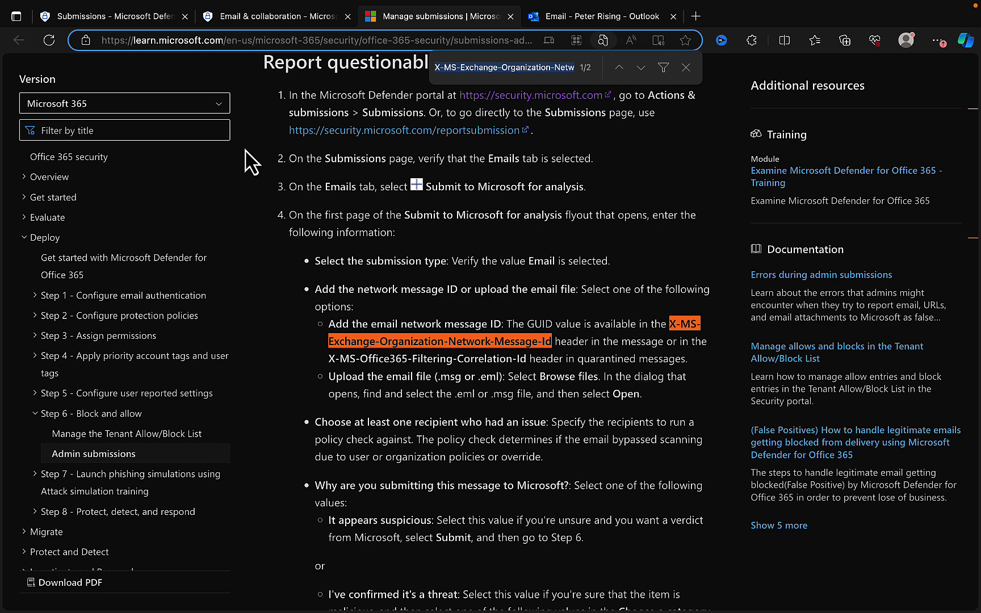
pyautogui.click(129, 17)
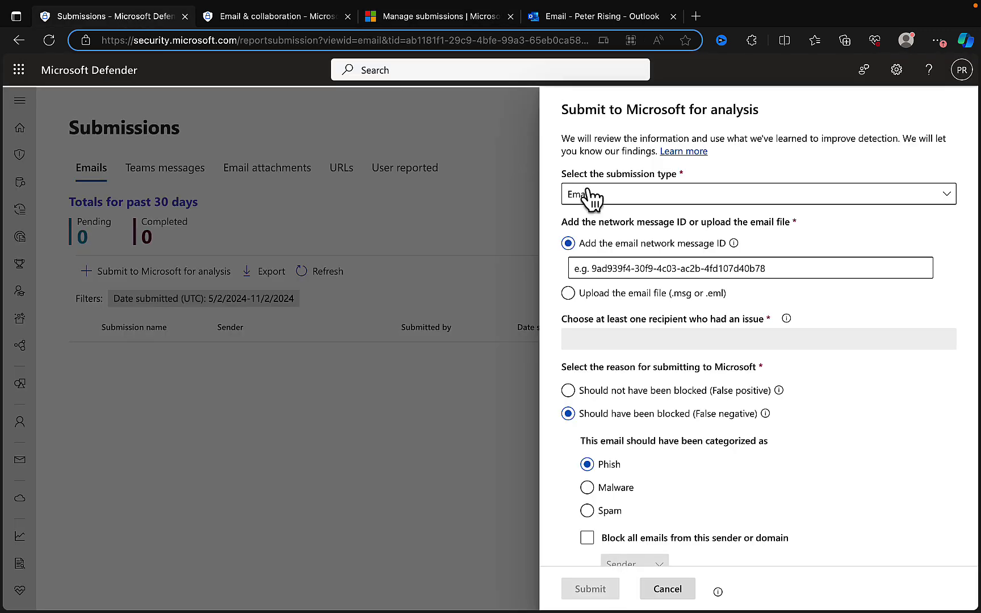
# - Paste the copied network message ID and add the suggested mailbox as the affected recipient
pyautogui.click(590, 262)
pyautogui.hotkey('ctrl', 'v')
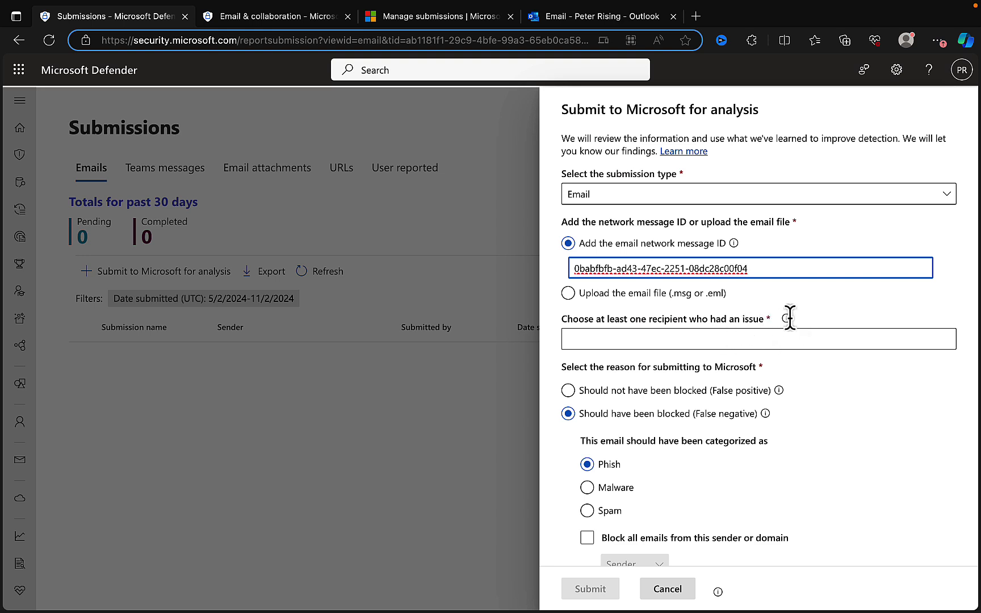
pyautogui.moveTo(785, 313)
pyautogui.click(792, 339)
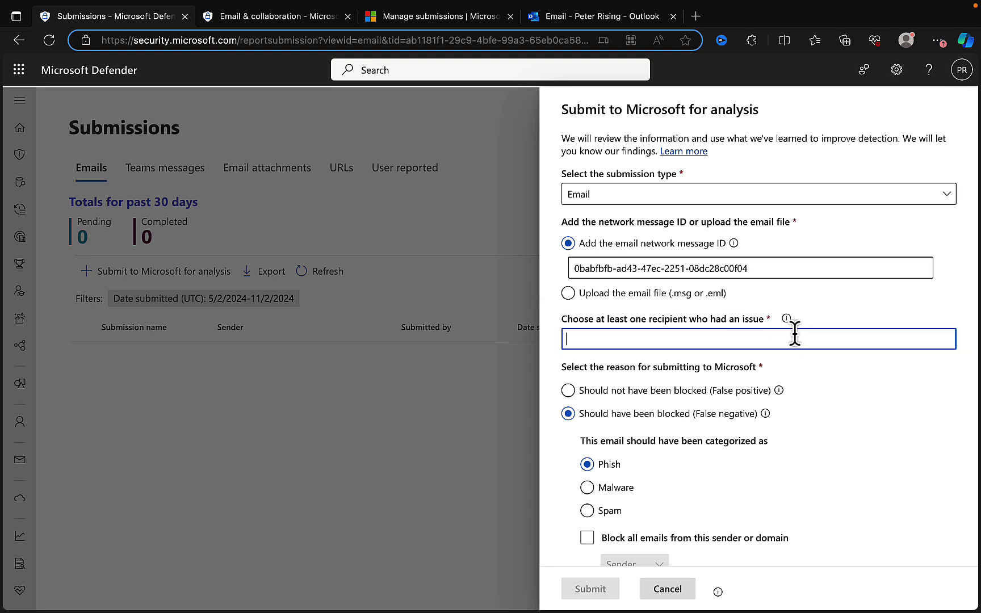
pyautogui.click(692, 366)
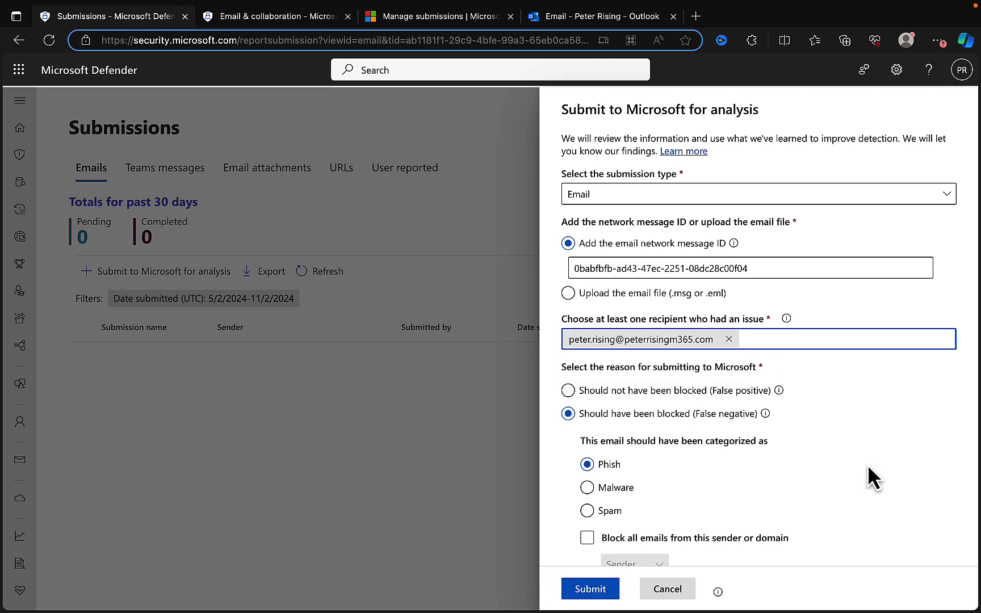
# - Tick 'Block all emails from this sender or domain', keeping Sender and a 30-day removal
pyautogui.scroll(-2, 868, 465)
pyautogui.scroll(-2, 867, 464)
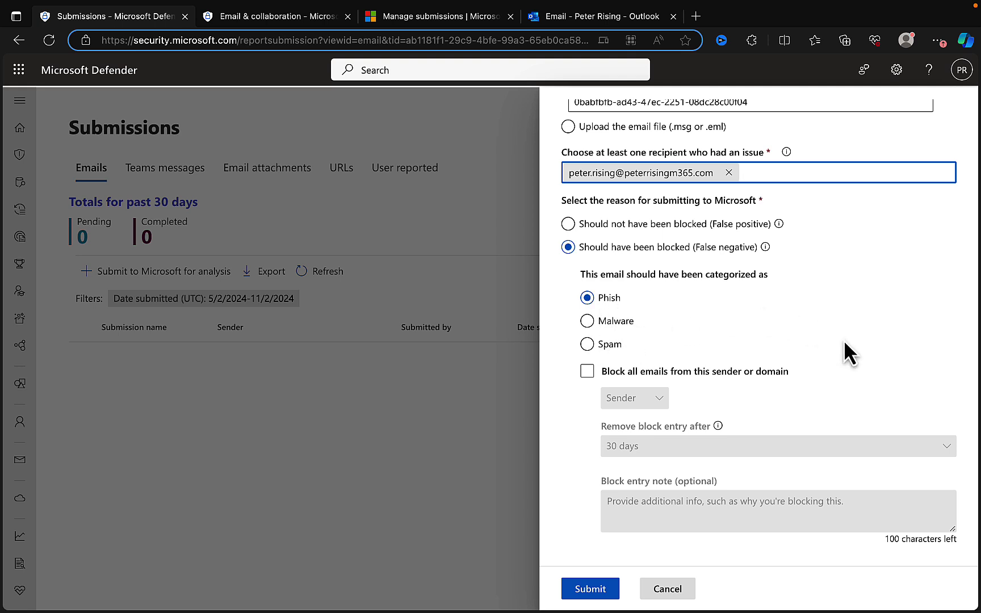
pyautogui.click(586, 373)
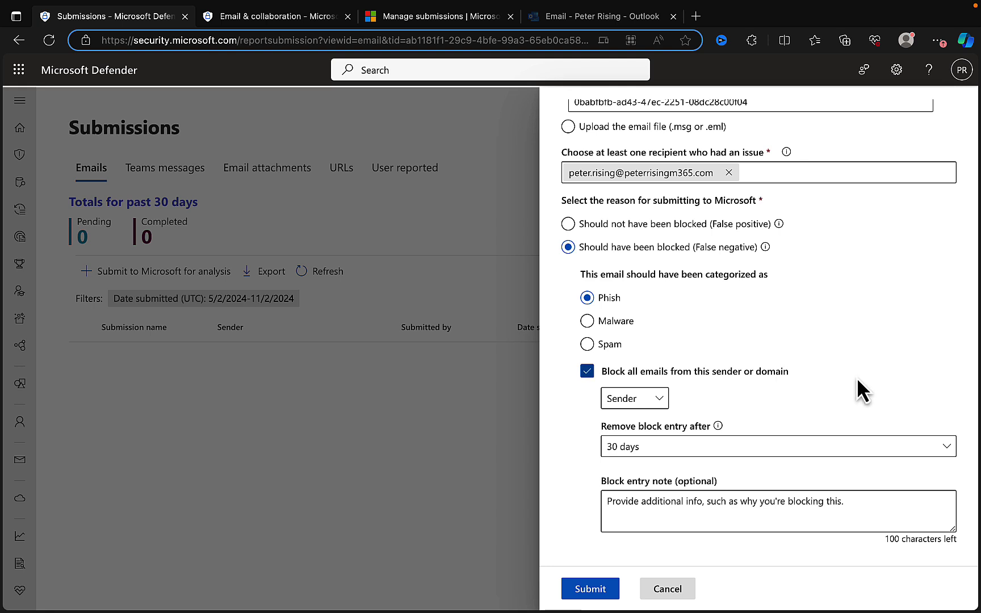
pyautogui.click(661, 398)
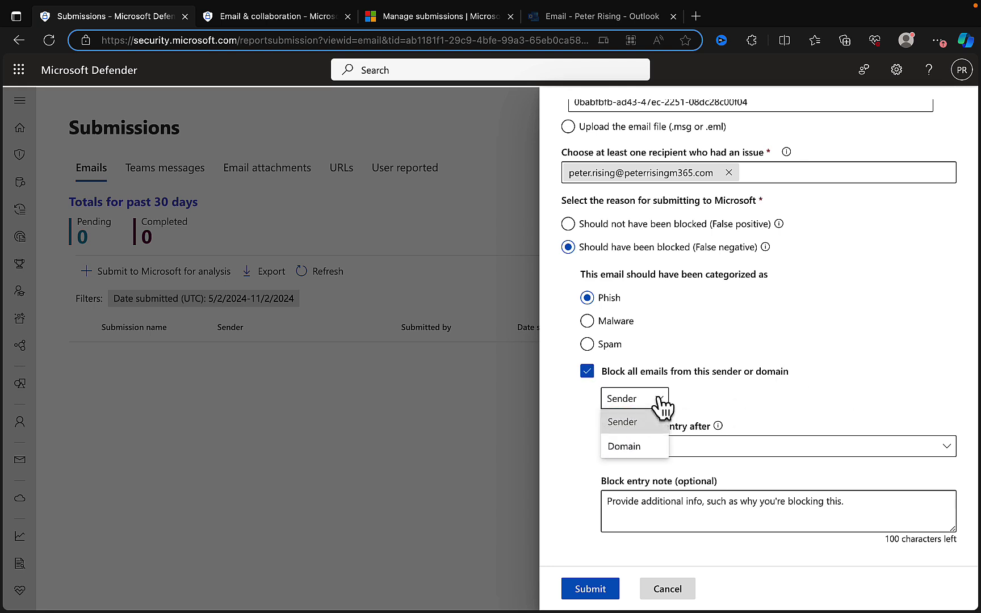
pyautogui.click(781, 393)
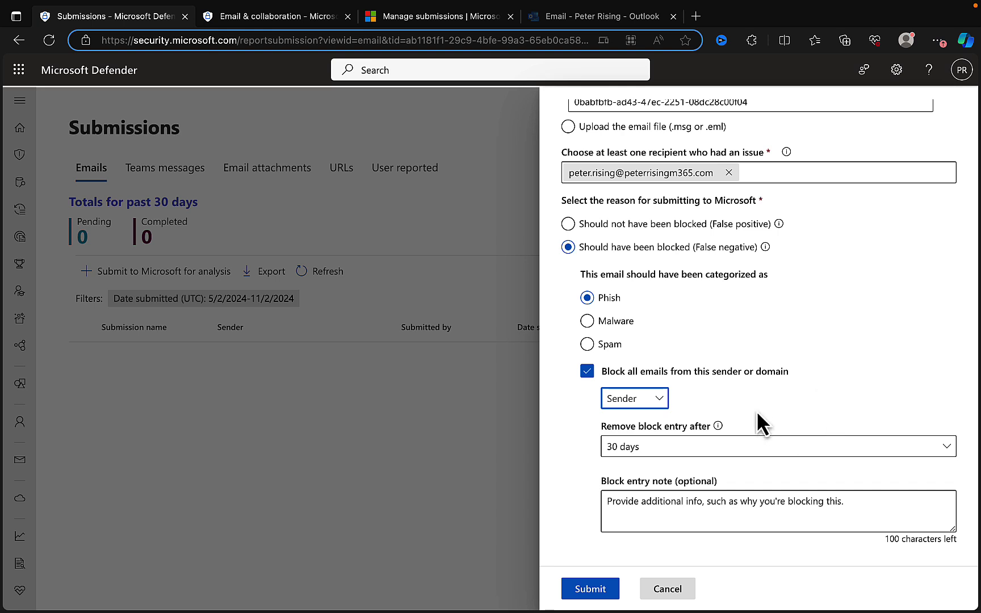
pyautogui.click(902, 447)
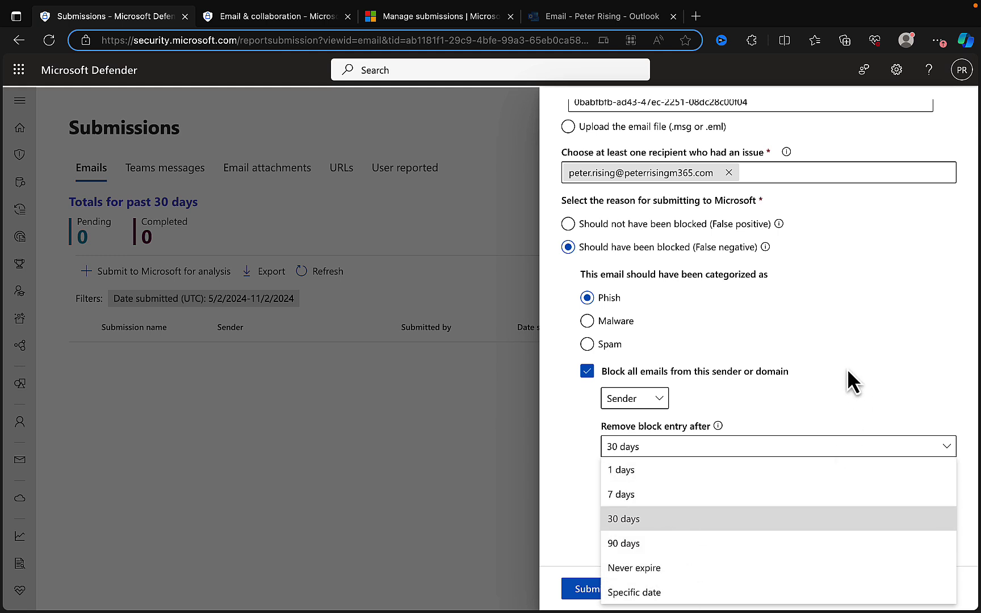
pyautogui.click(867, 393)
pyautogui.moveTo(717, 425)
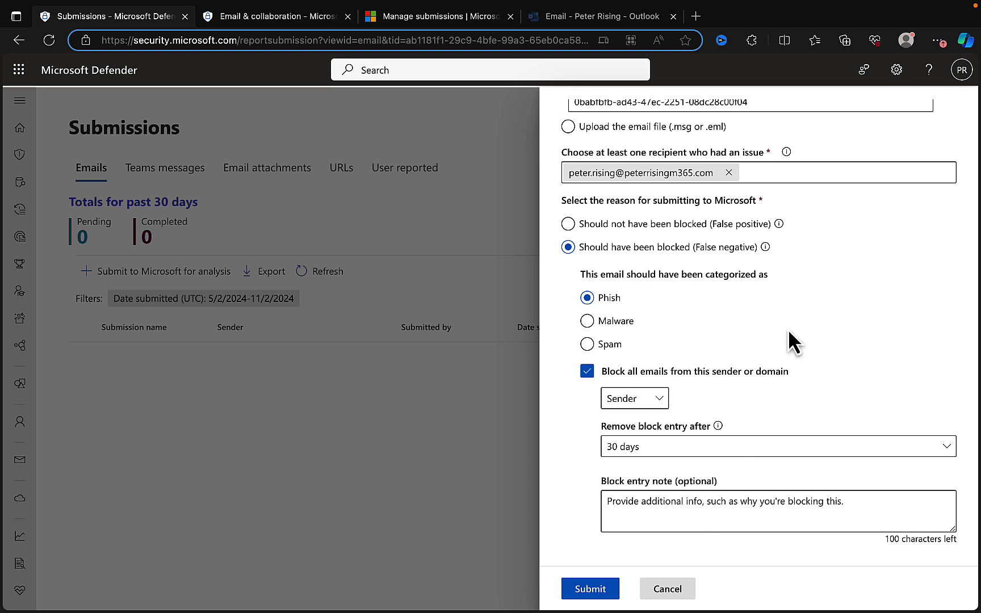
# - Submit the Phish email submission from the Submit to Microsoft for analysis flyout
pyautogui.click(590, 588)
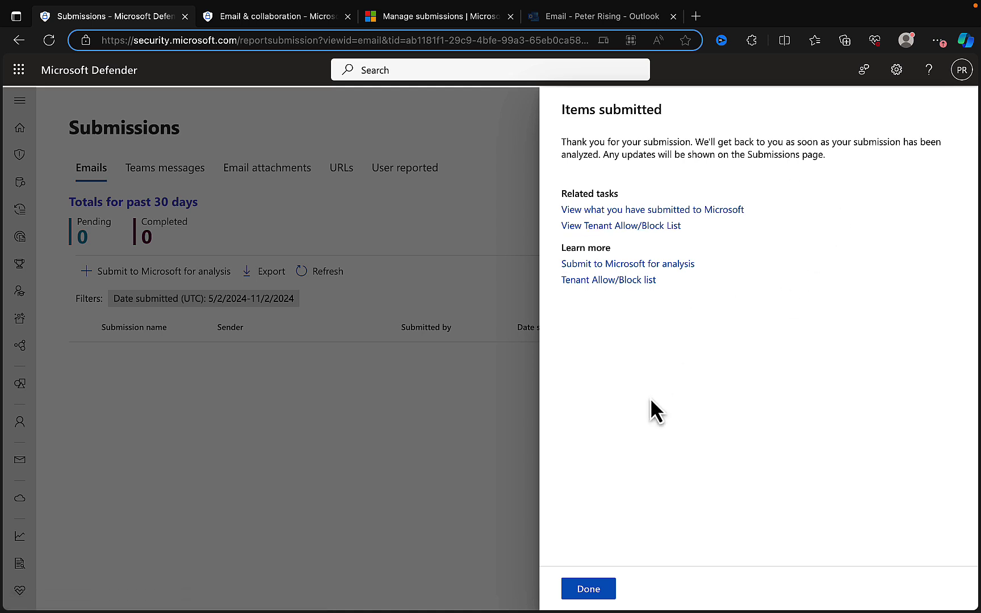
# - Dismiss the confirmation, check the Amazing Opportunity! submission's Pending details, then view the User reported tab
pyautogui.click(587, 588)
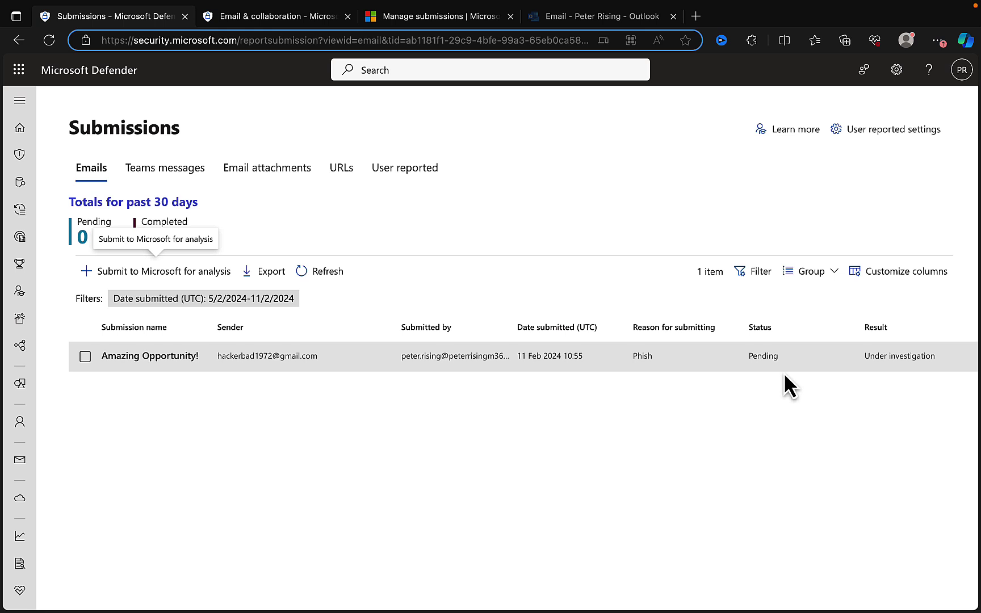
pyautogui.click(150, 361)
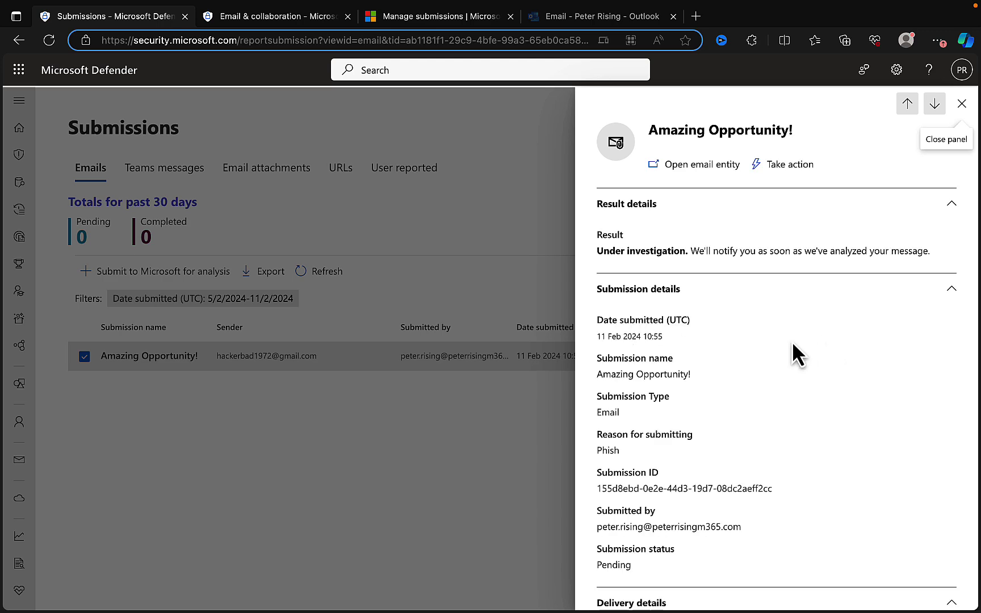
pyautogui.scroll(-6, 792, 341)
pyautogui.scroll(6, 791, 342)
pyautogui.click(961, 104)
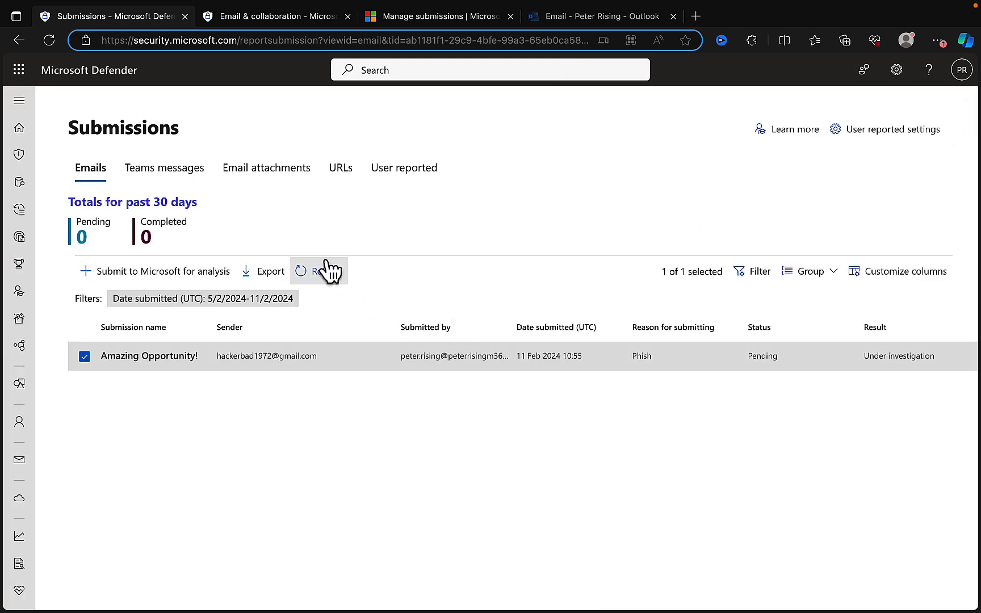
pyautogui.click(405, 170)
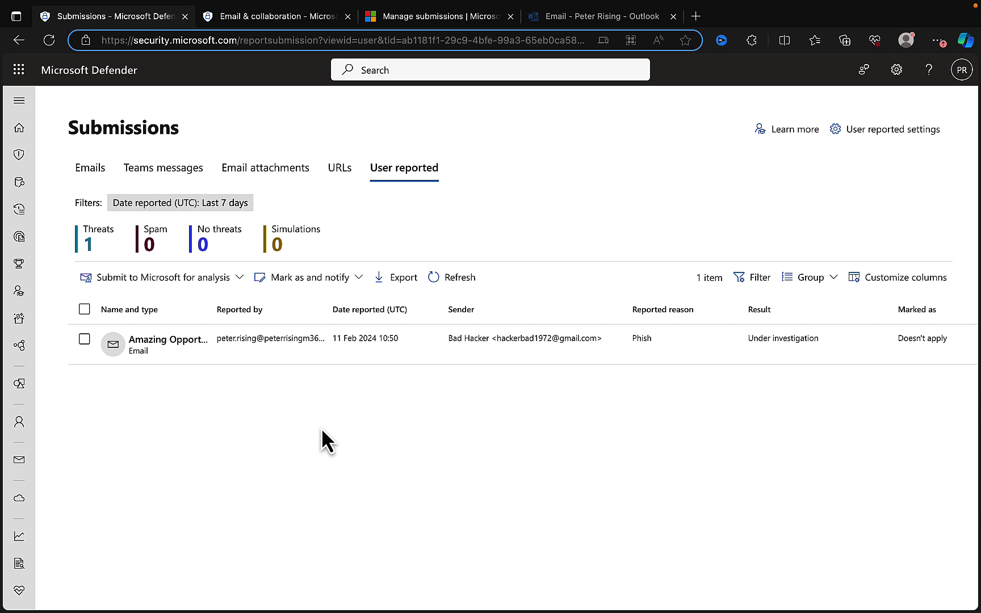
# - Select the user-reported Amazing Opportunity! message, open its details panel, and show its more-actions menu
pyautogui.click(84, 339)
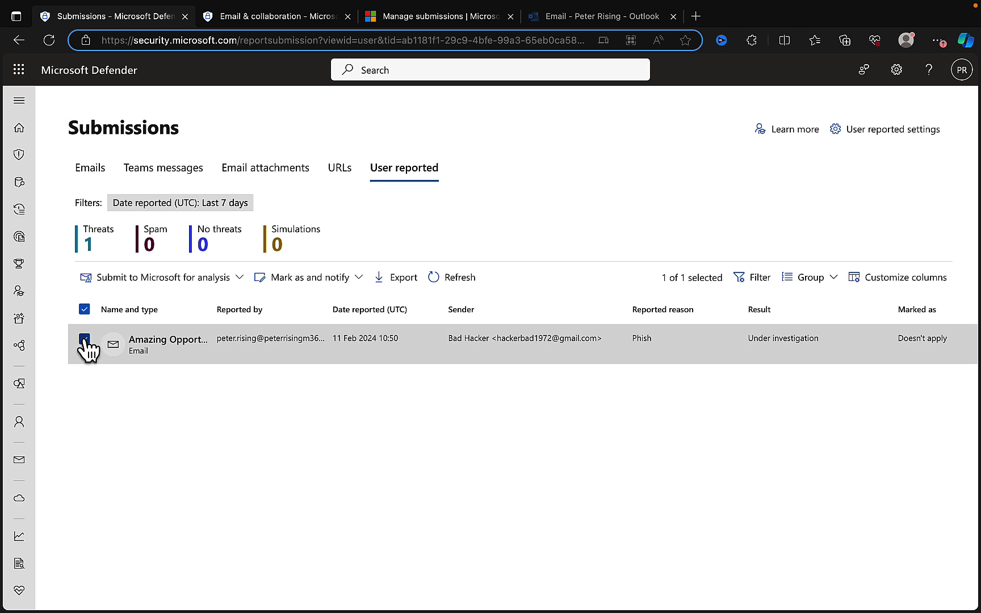
pyautogui.click(188, 354)
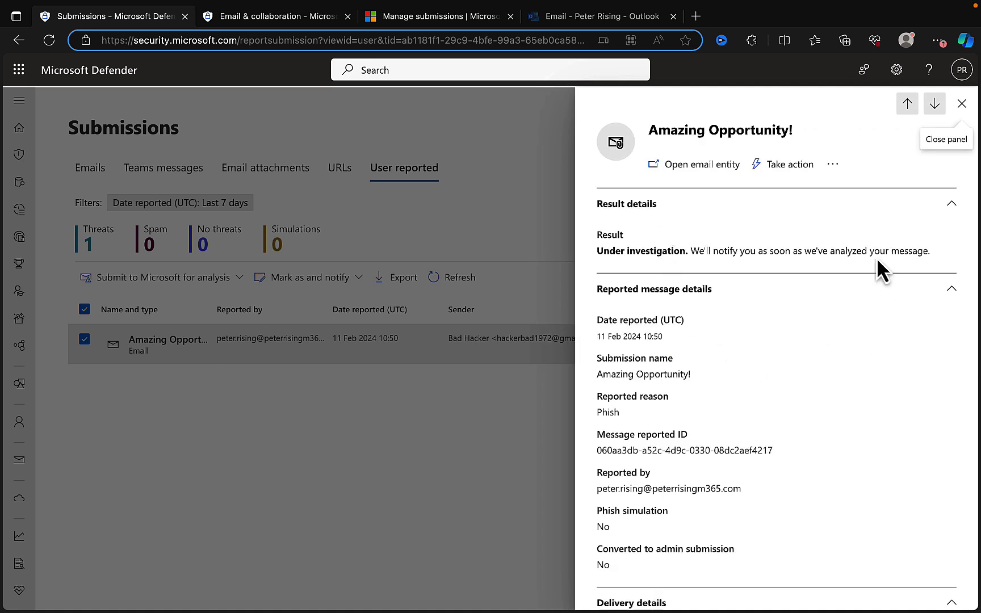
pyautogui.click(835, 165)
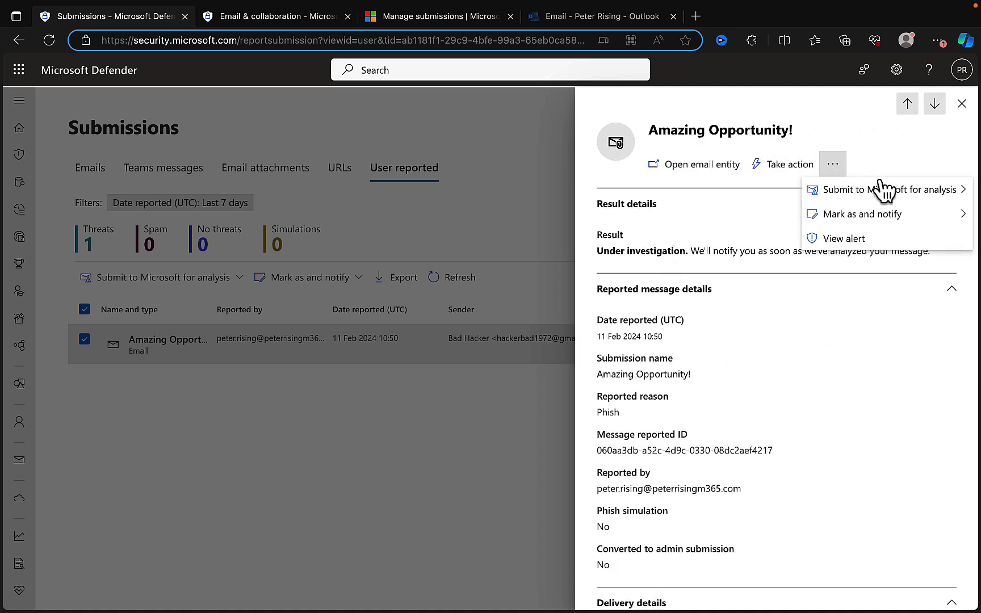
pyautogui.moveTo(894, 196)
pyautogui.moveTo(891, 219)
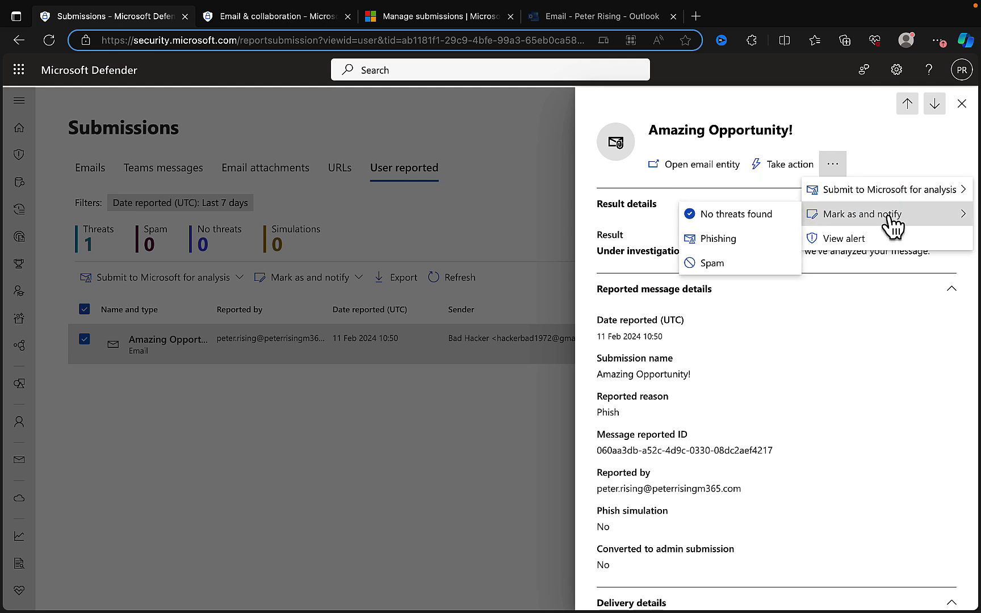